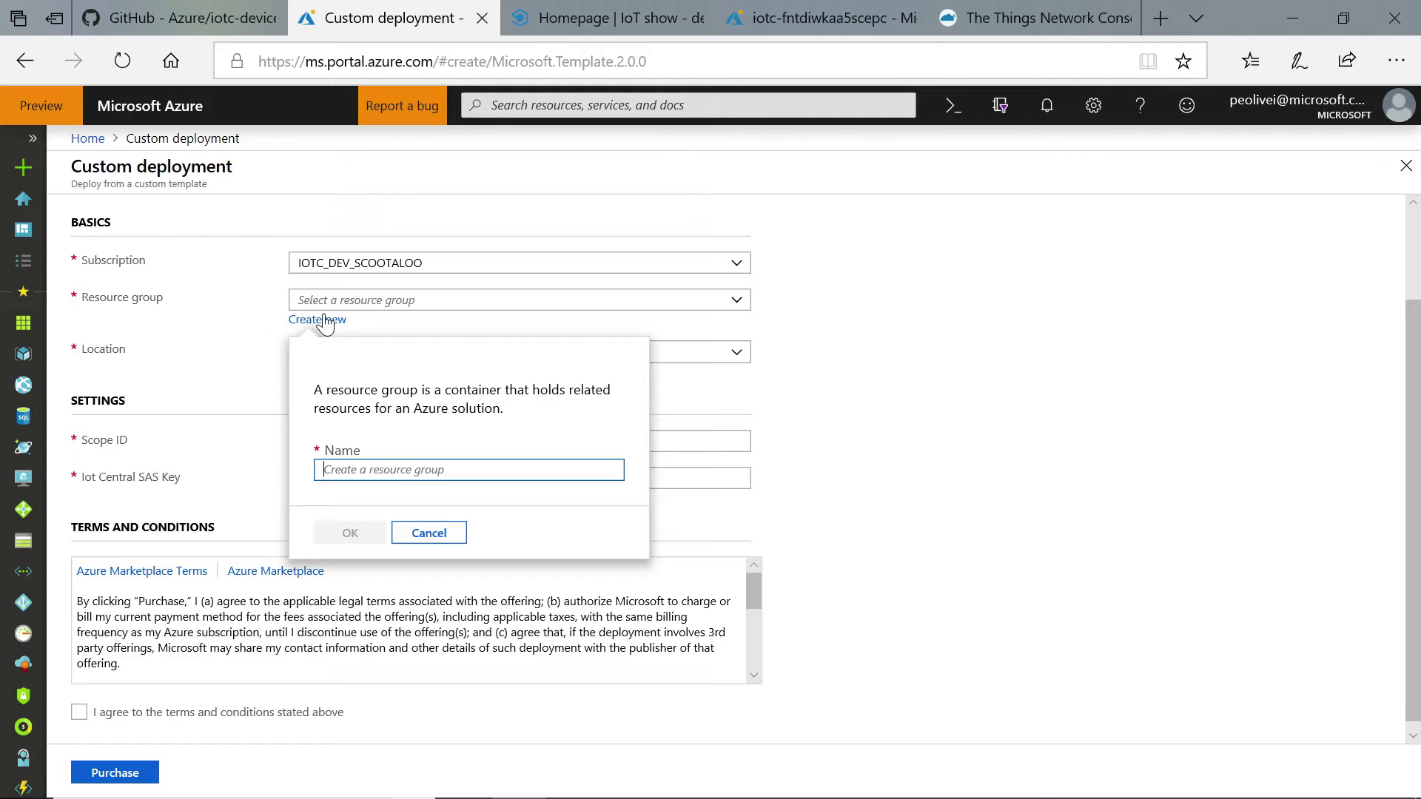
# Create a new resource group named pericles-iotshow-demo for the custom deployment
pyautogui.write('pericles-iot')
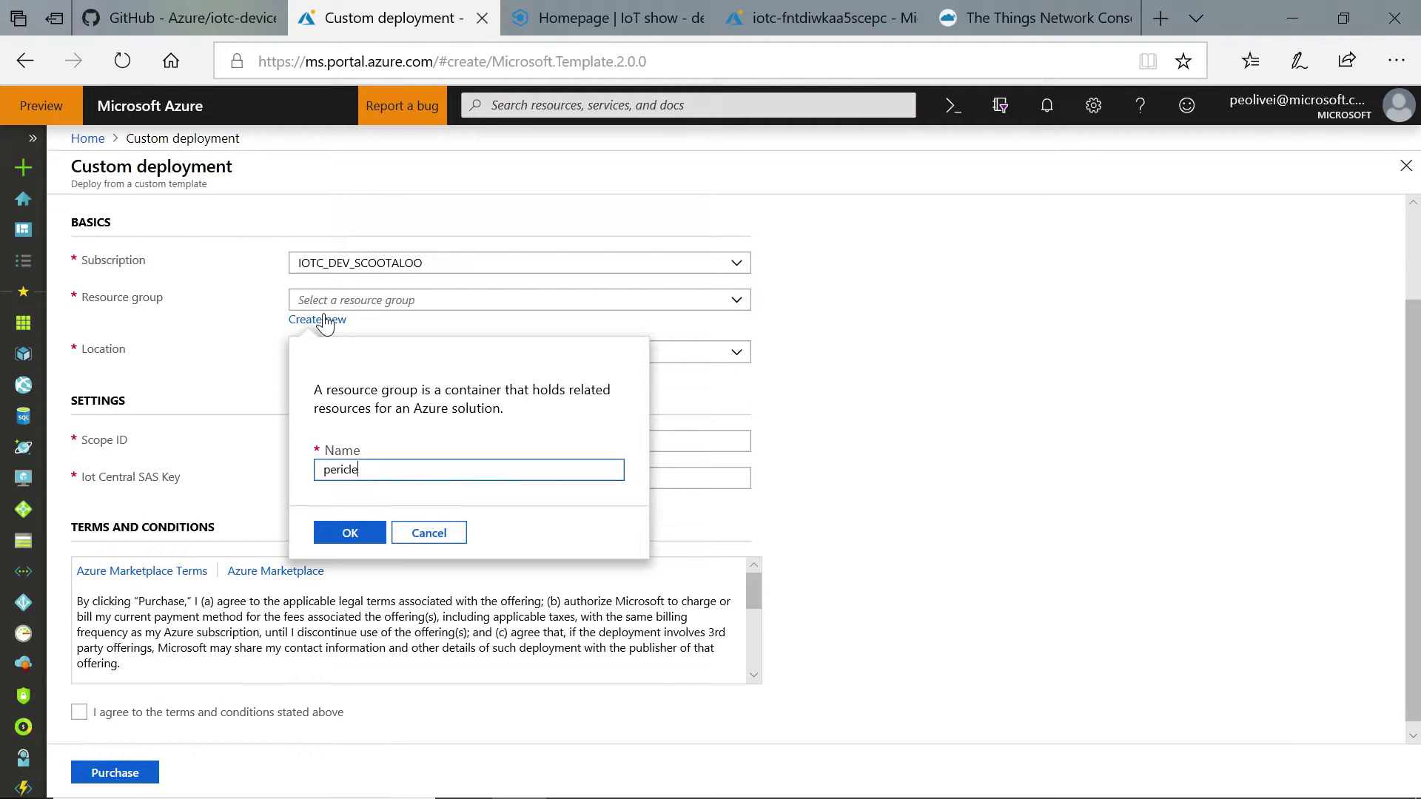
pyautogui.write('show-demo')
pyautogui.click(362, 544)
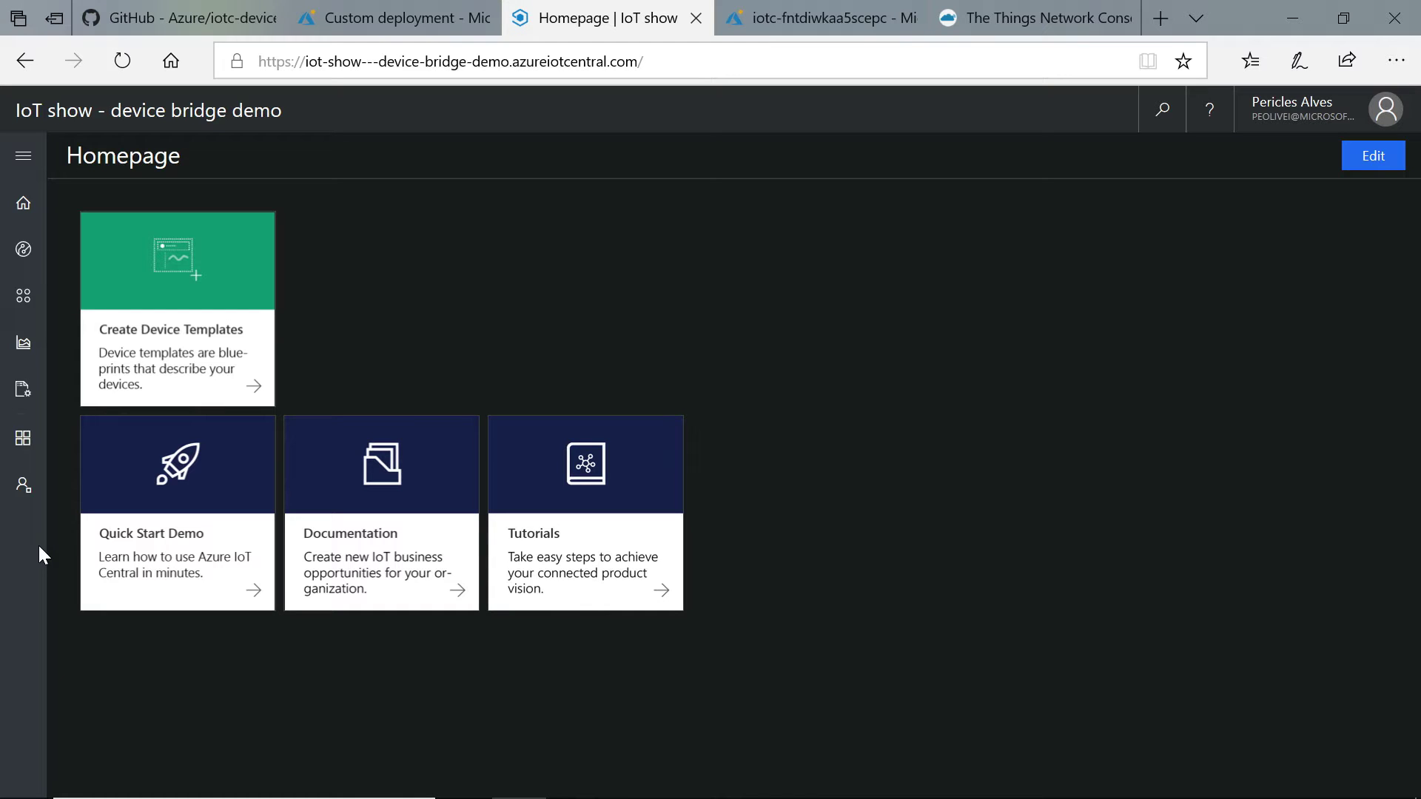
# Copy the Scope ID from the IoT Central app's device connection settings into the custom deployment's Scope ID setting
pyautogui.click(25, 492)
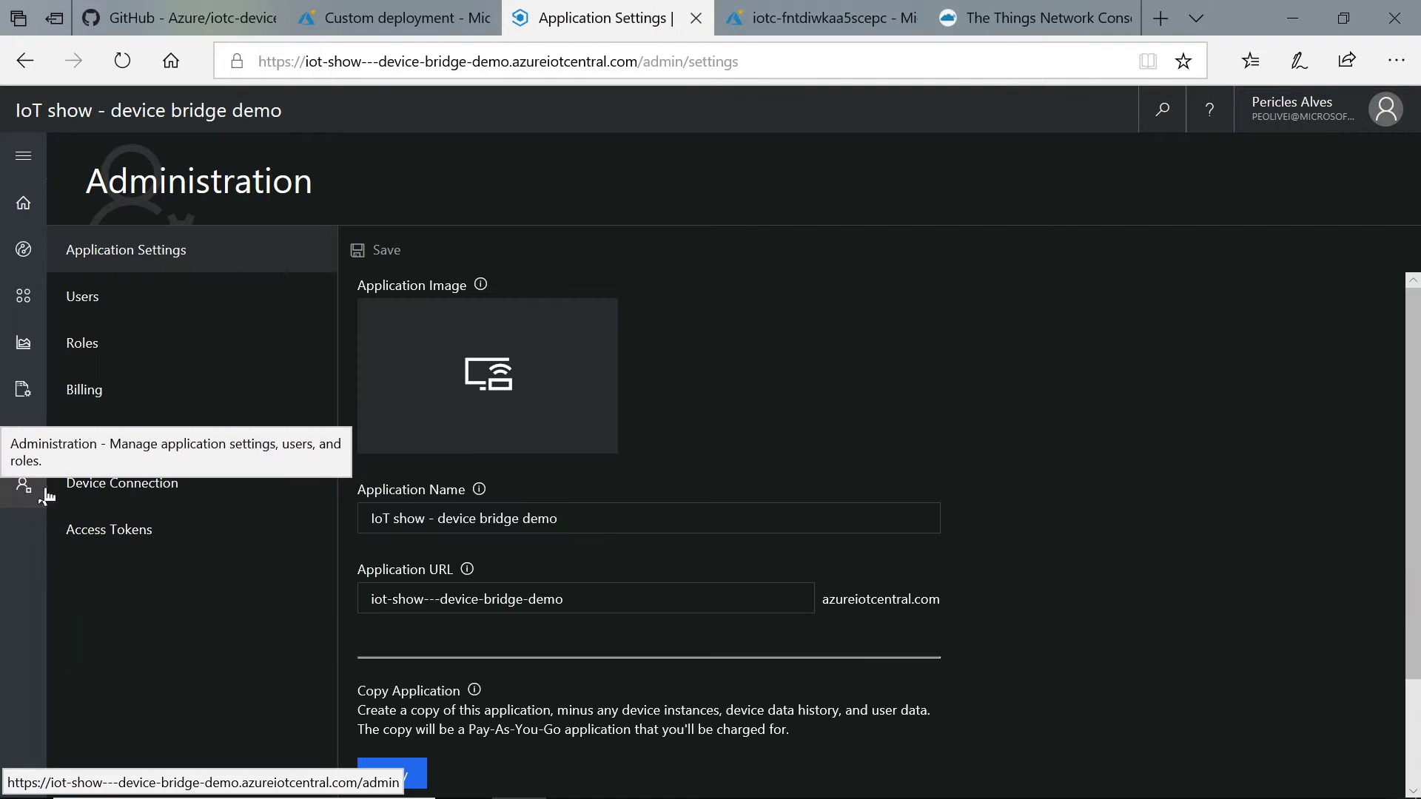
pyautogui.click(185, 502)
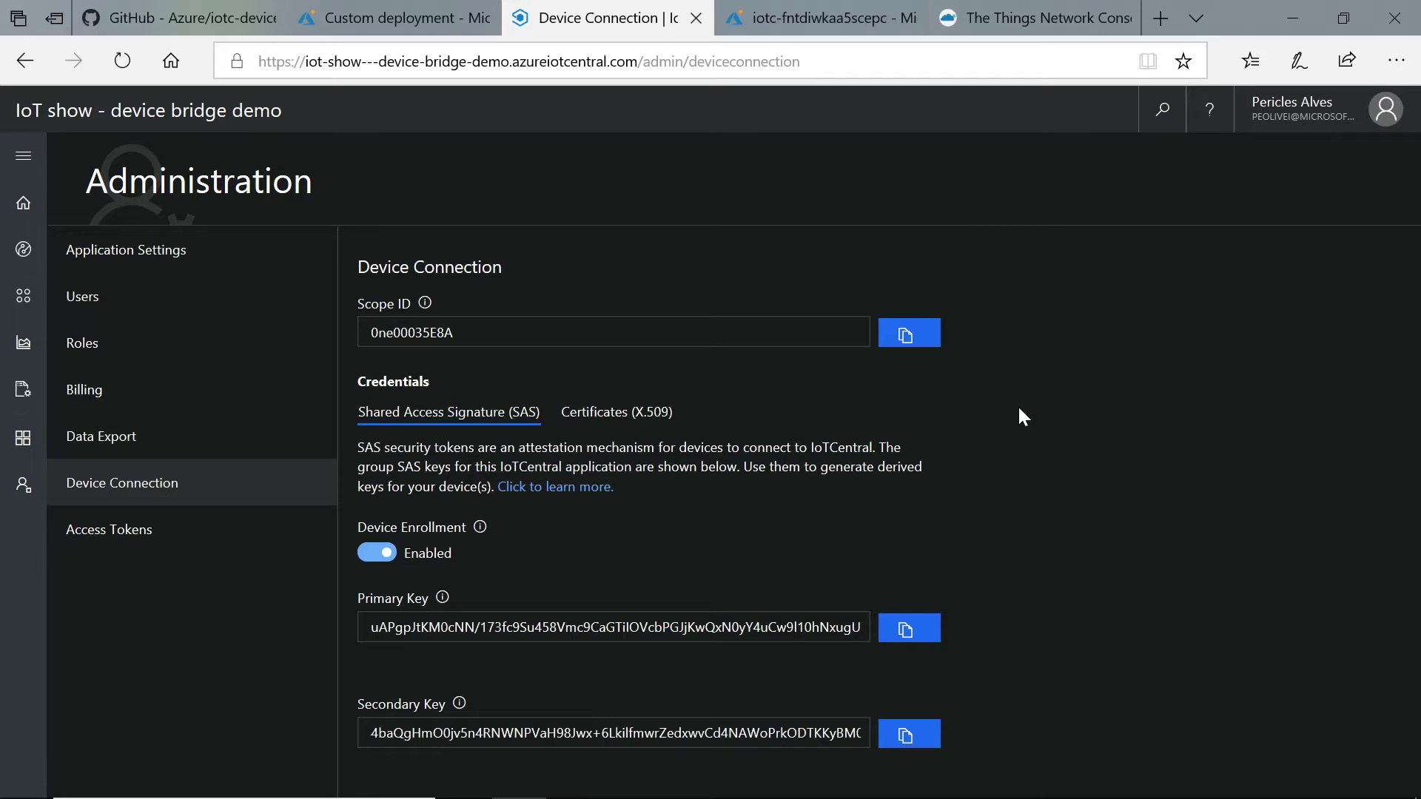
pyautogui.click(917, 338)
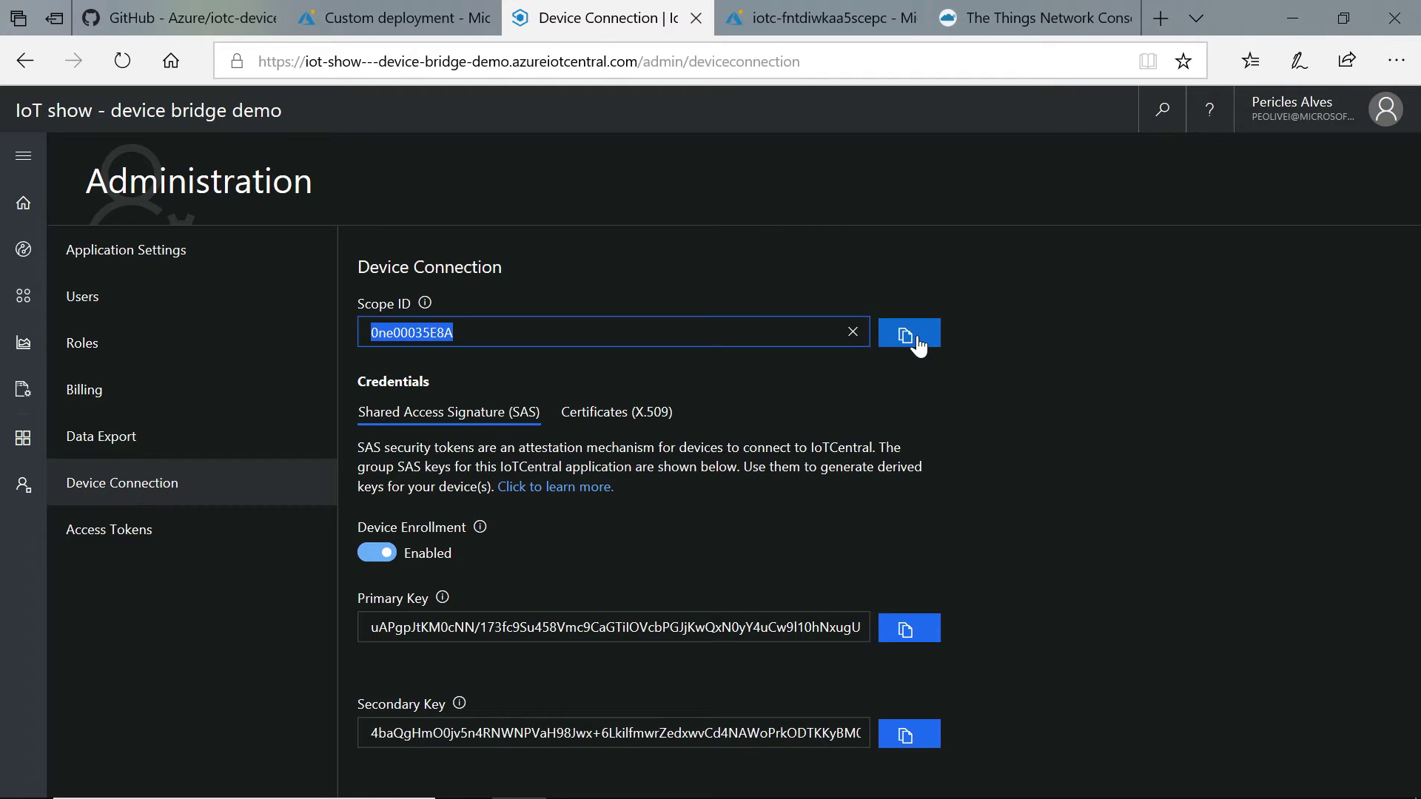
pyautogui.hotkey('ctrl', 'shift', 'Tab')
pyautogui.click(442, 448)
pyautogui.hotkey('ctrl', 'v')
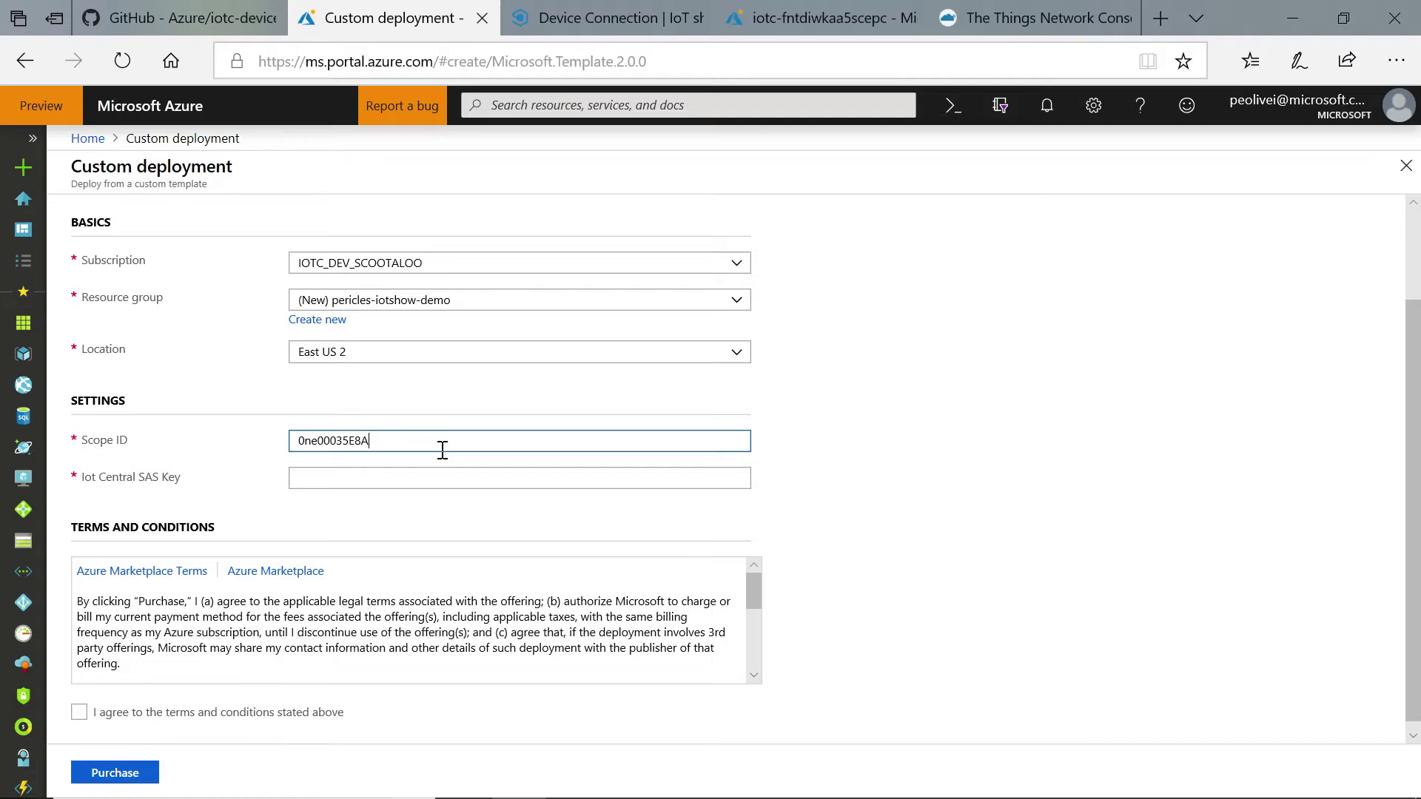
# Copy the primary key from the IoT Central device connection settings into the deployment's Iot Central SAS Key setting
pyautogui.hotkey('ctrl', 'Tab')
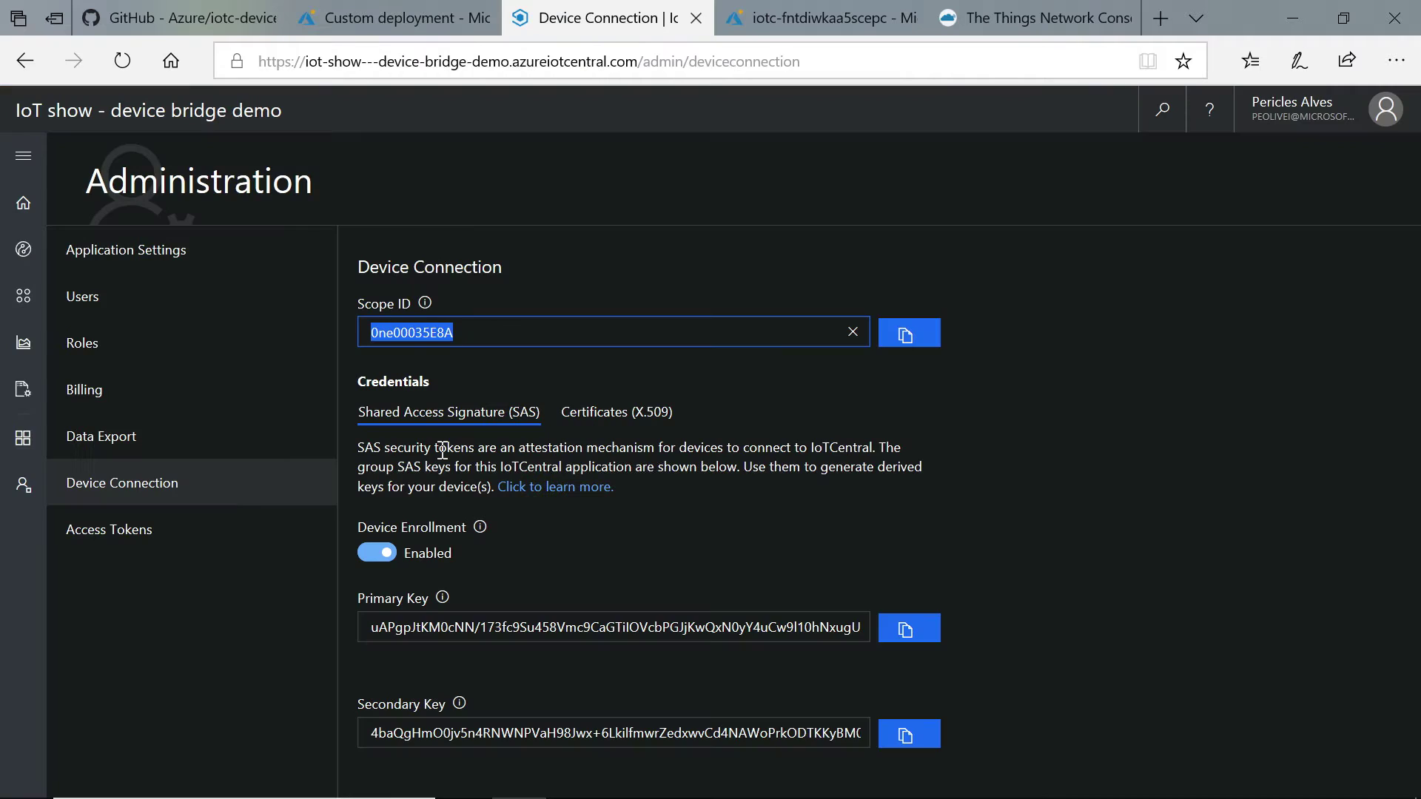
pyautogui.click(921, 633)
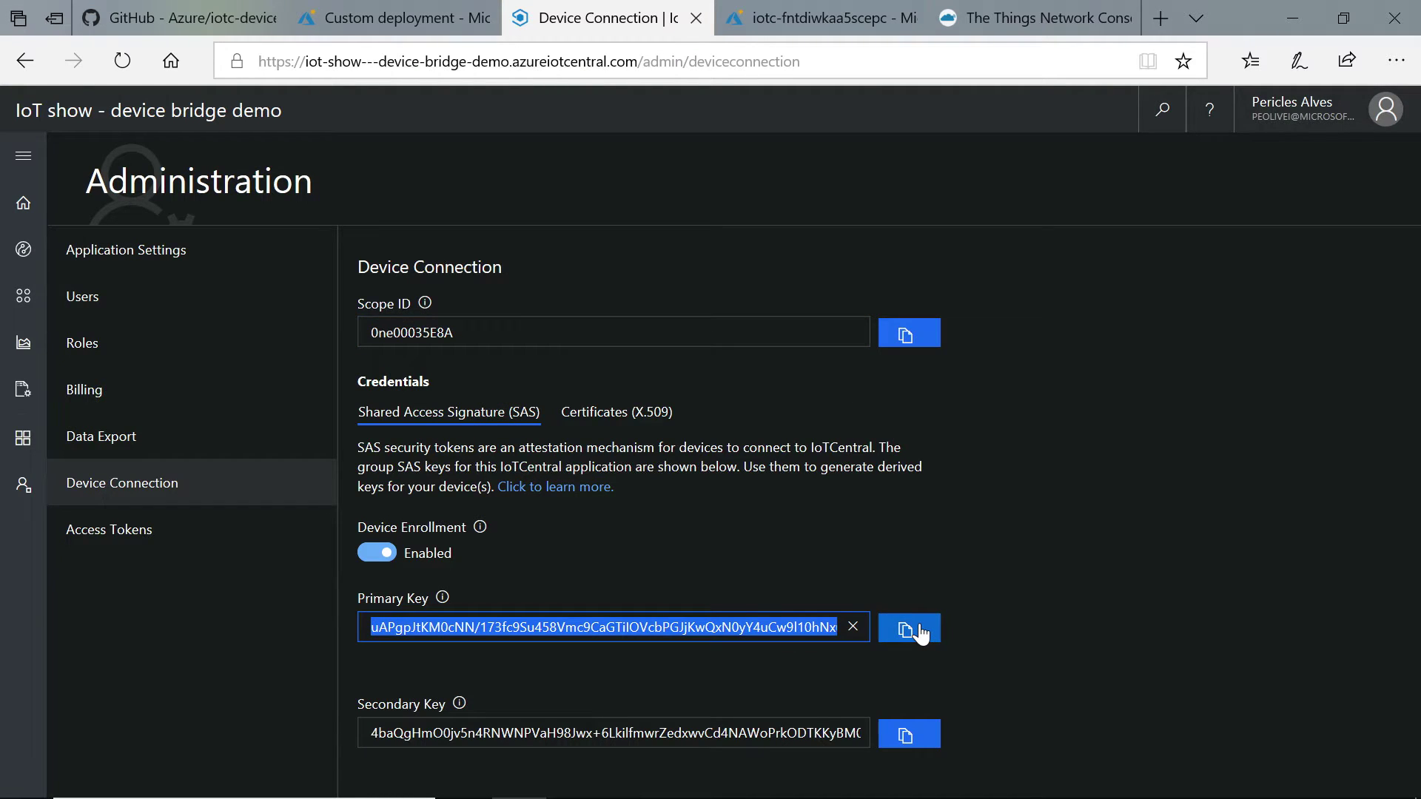
pyautogui.hotkey('ctrl', 'shift', 'Tab')
pyautogui.hotkey('ctrl', 'Tab')
pyautogui.click(909, 629)
pyautogui.hotkey('ctrl', 'shift', 'Tab')
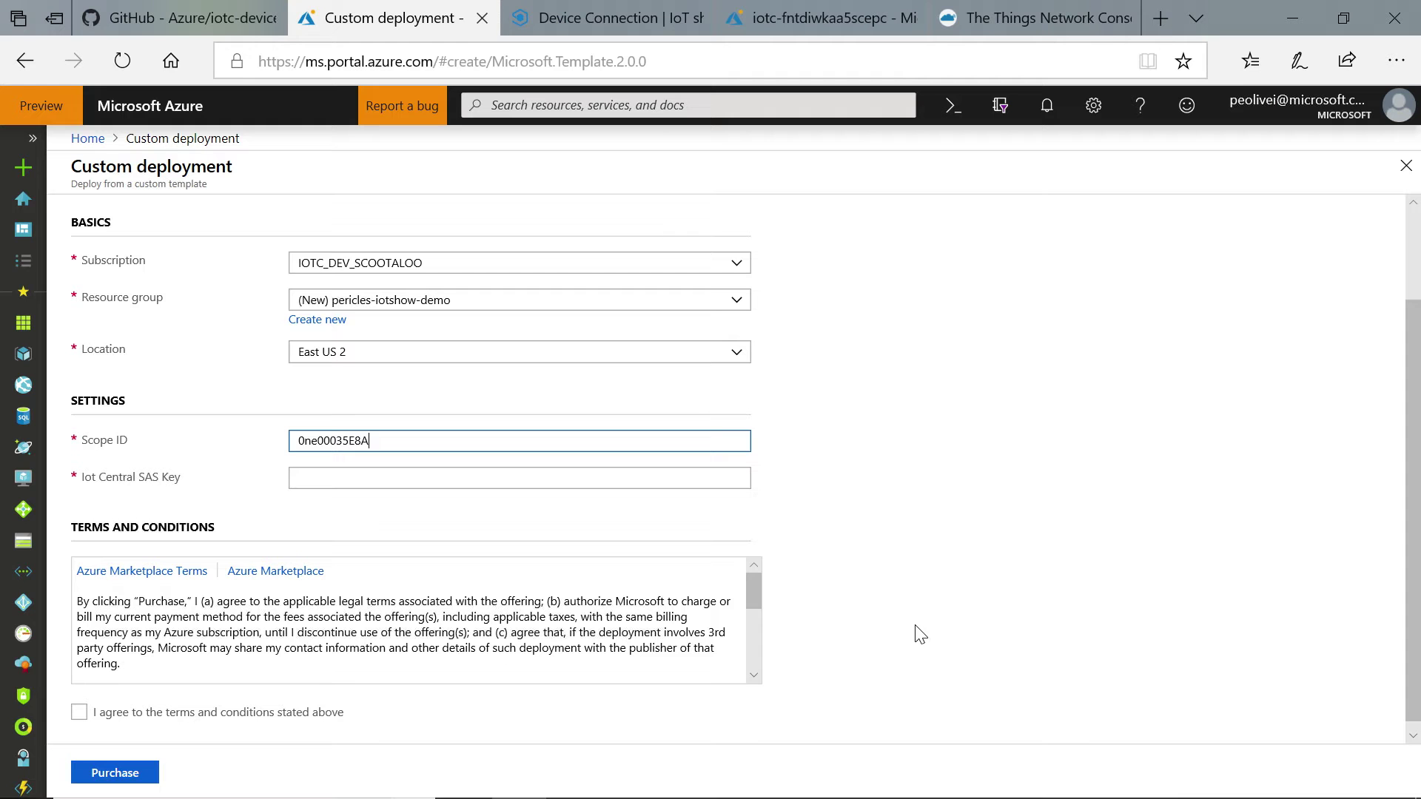
pyautogui.click(543, 482)
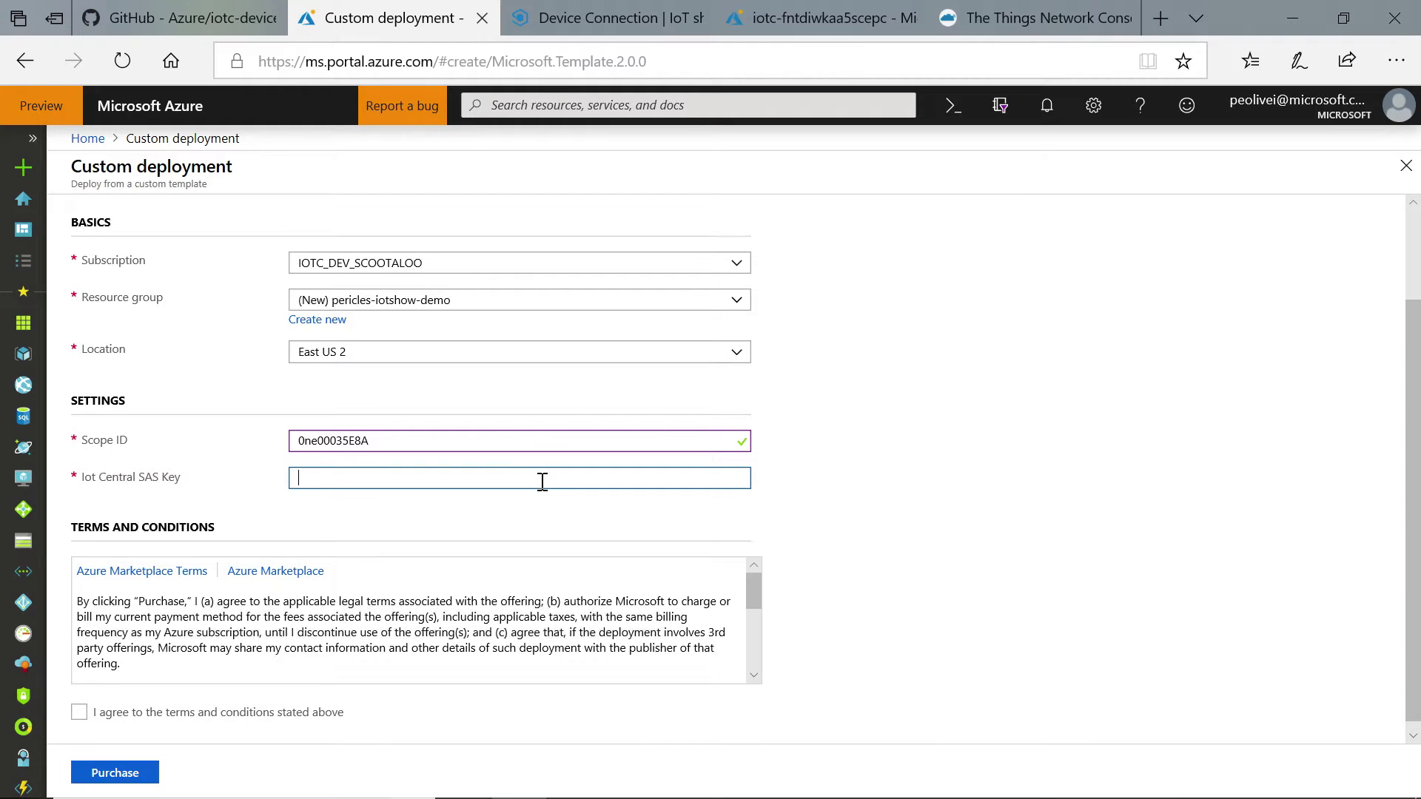
pyautogui.hotkey('ctrl', 'v')
# Agree to the terms and conditions and purchase the custom deployment
pyautogui.click(68, 713)
pyautogui.click(80, 713)
pyautogui.click(134, 773)
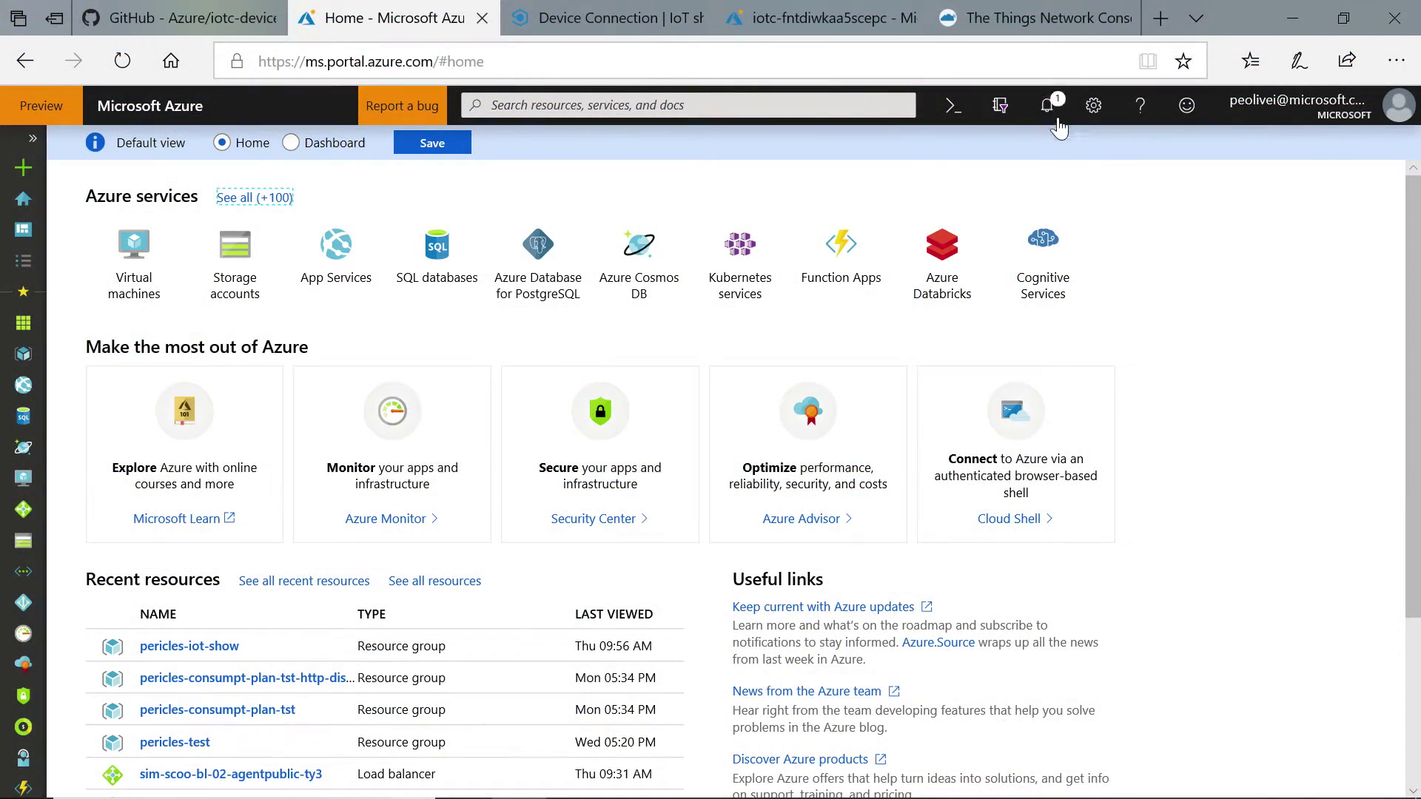
# Check the deployment's progress through the portal notifications and open the pericles-iotshow-demo resource group
pyautogui.click(1048, 106)
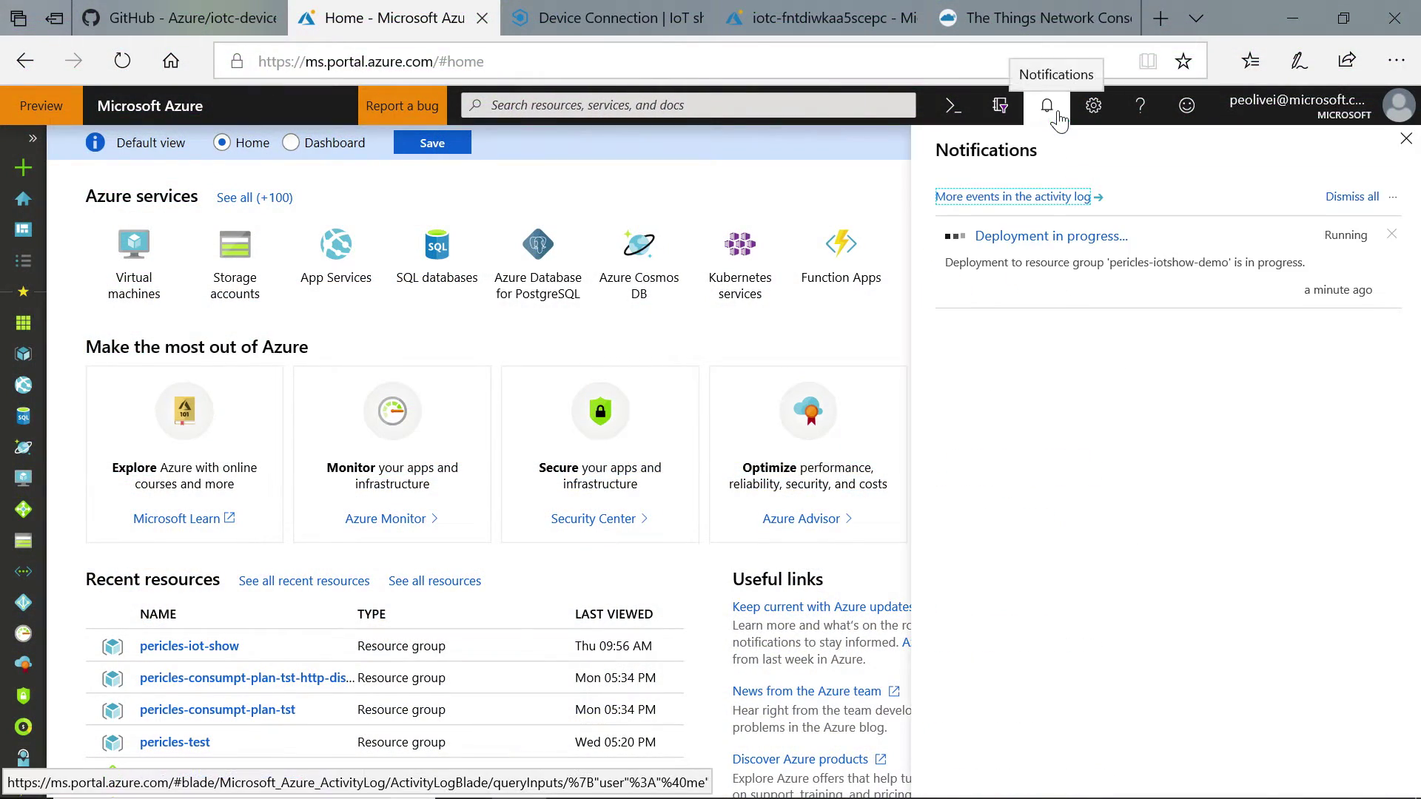
pyautogui.click(1031, 239)
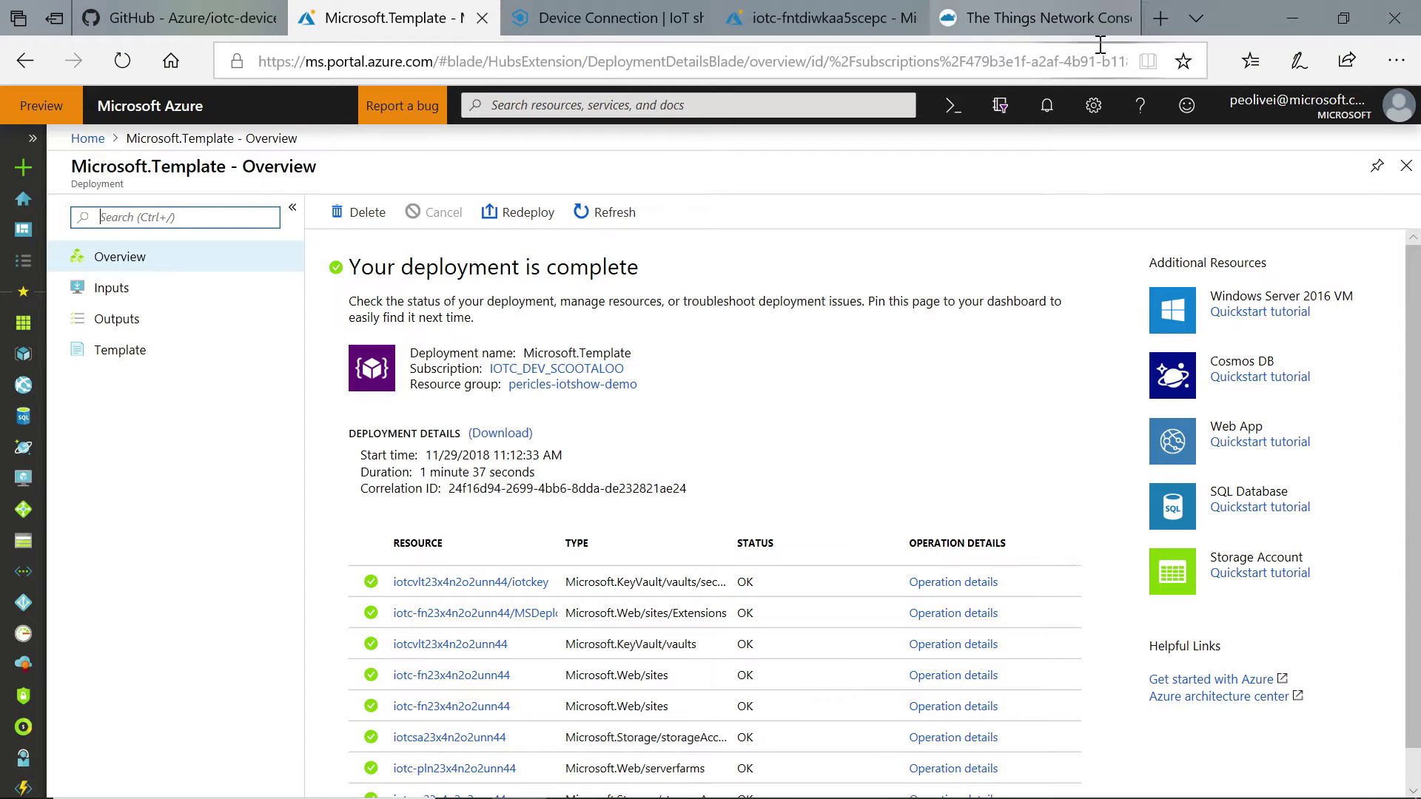
pyautogui.click(1043, 116)
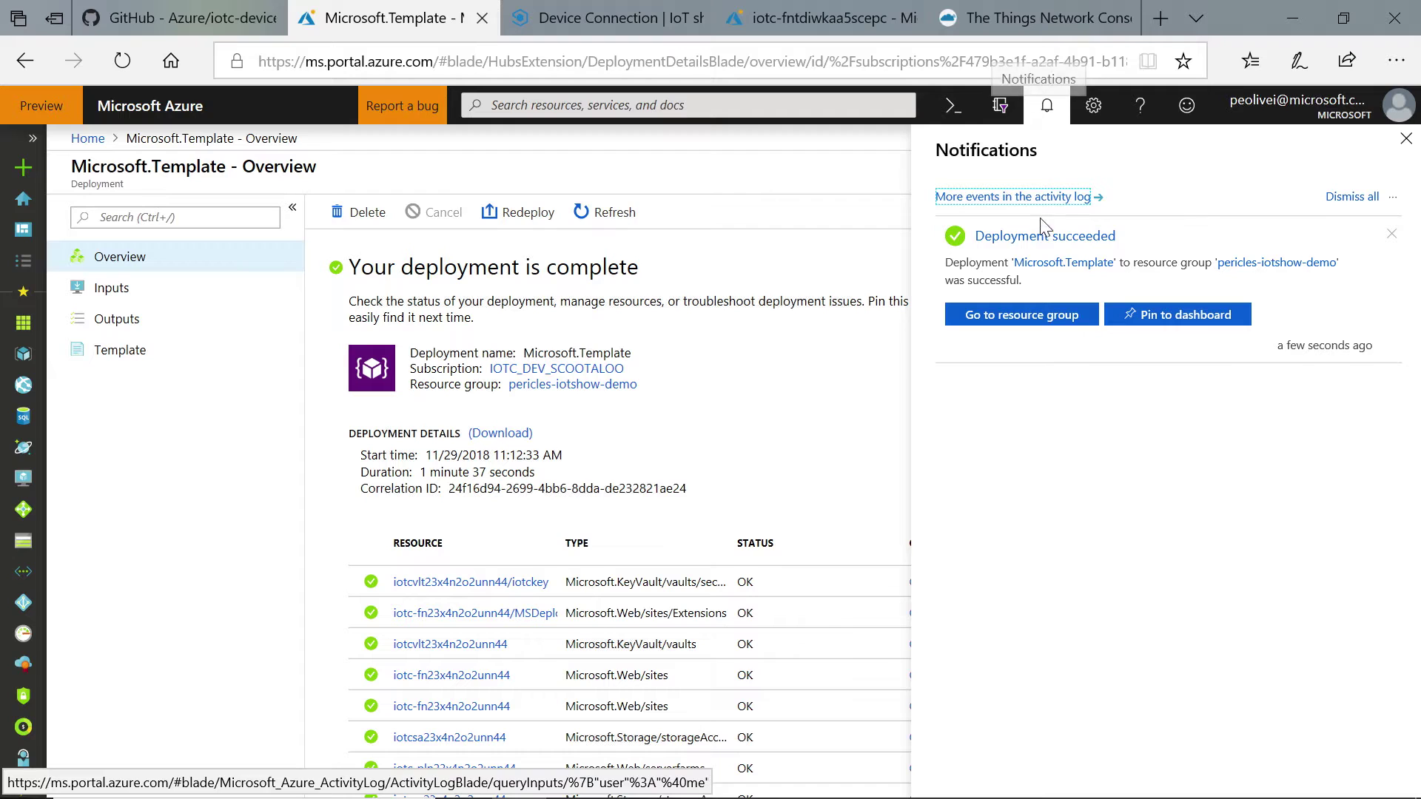
pyautogui.click(1039, 318)
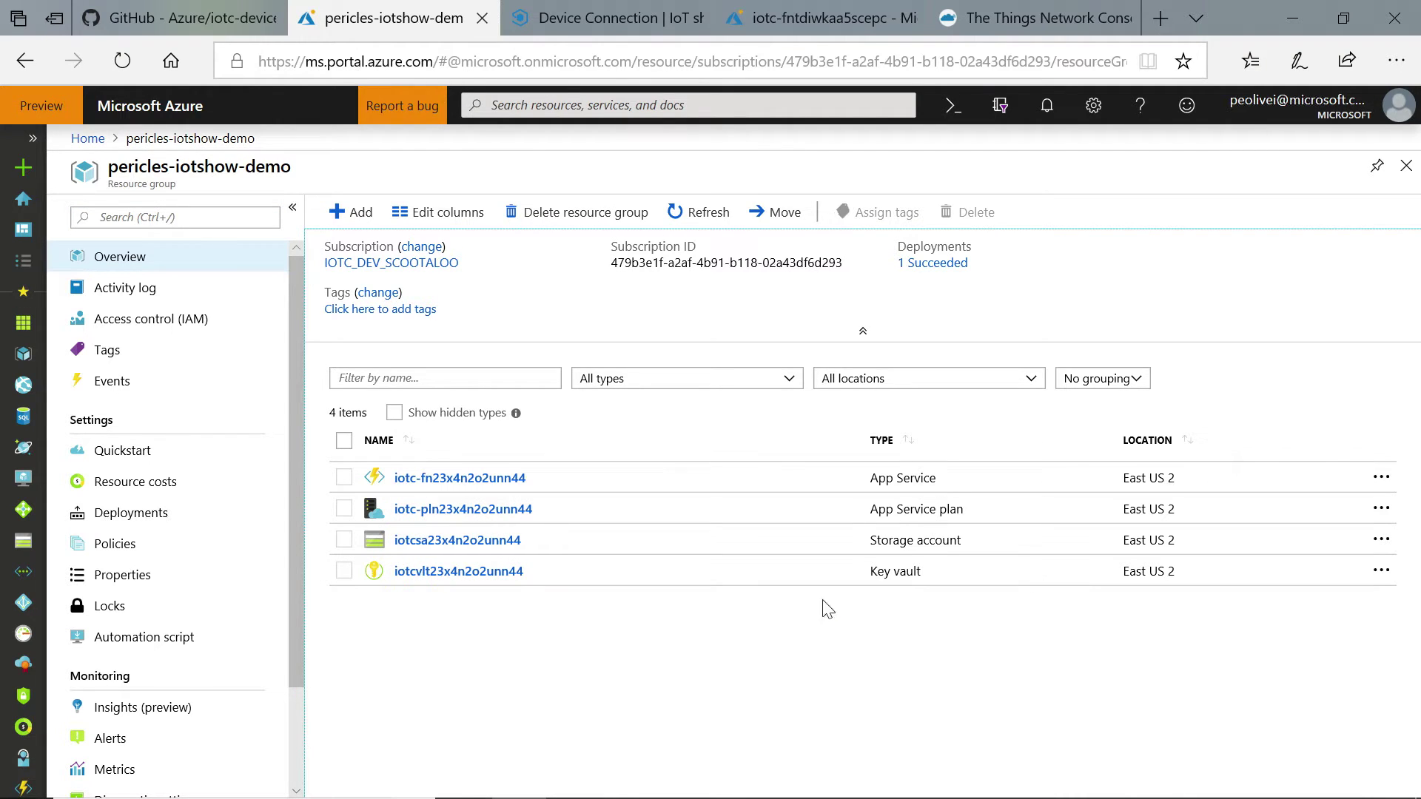
# Open the IoTCIntegration function of the deployed app service iotc-fn23x4n2o2unn44
pyautogui.click(466, 477)
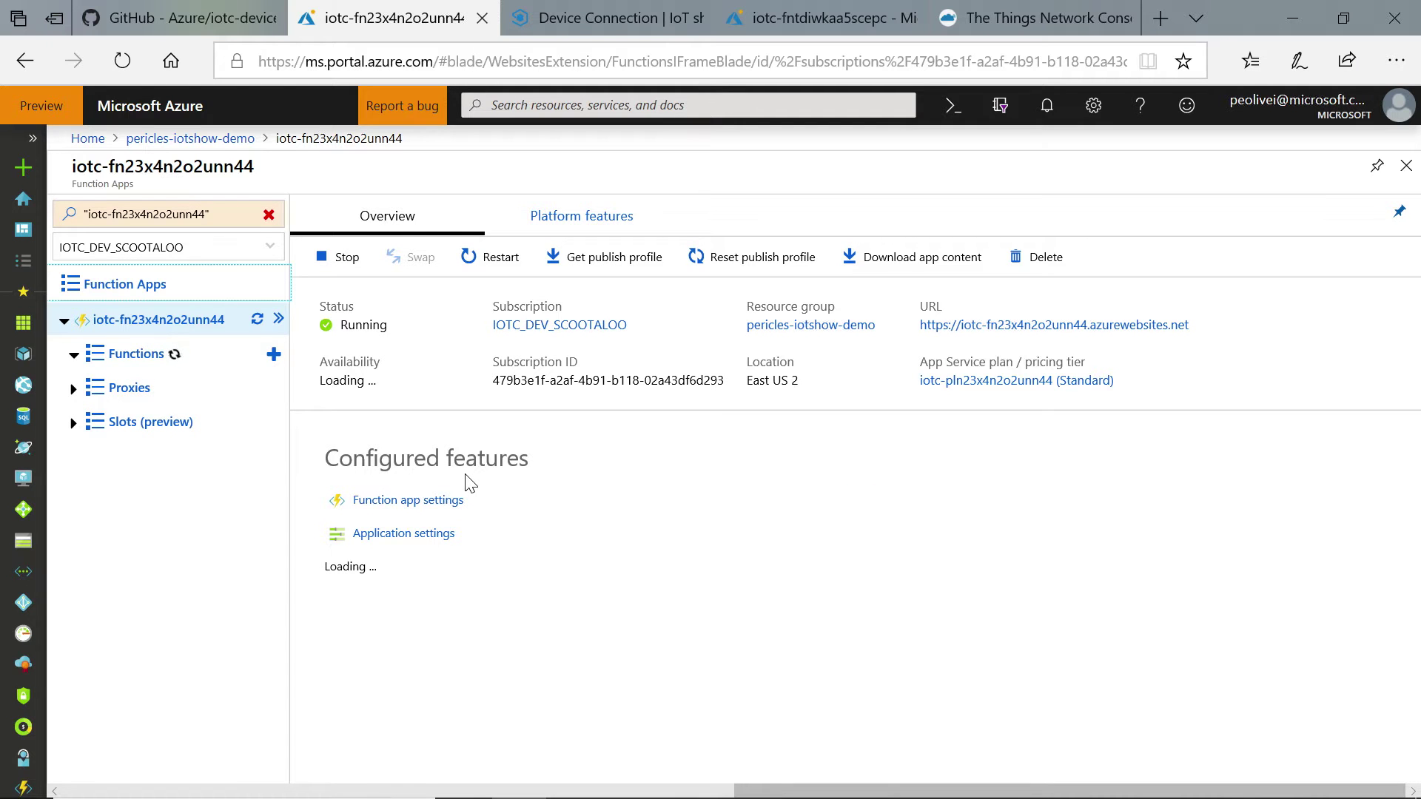
pyautogui.click(126, 356)
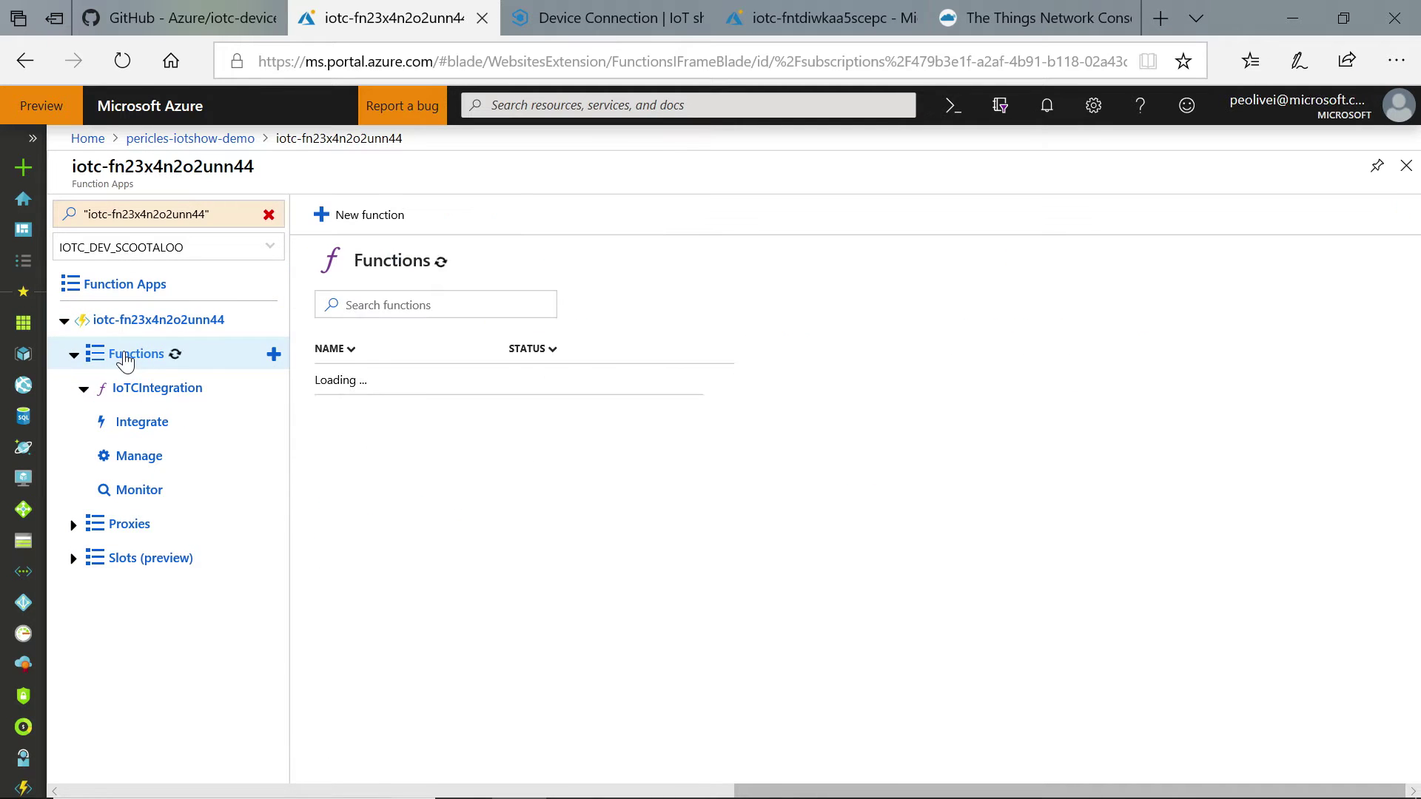
pyautogui.click(162, 403)
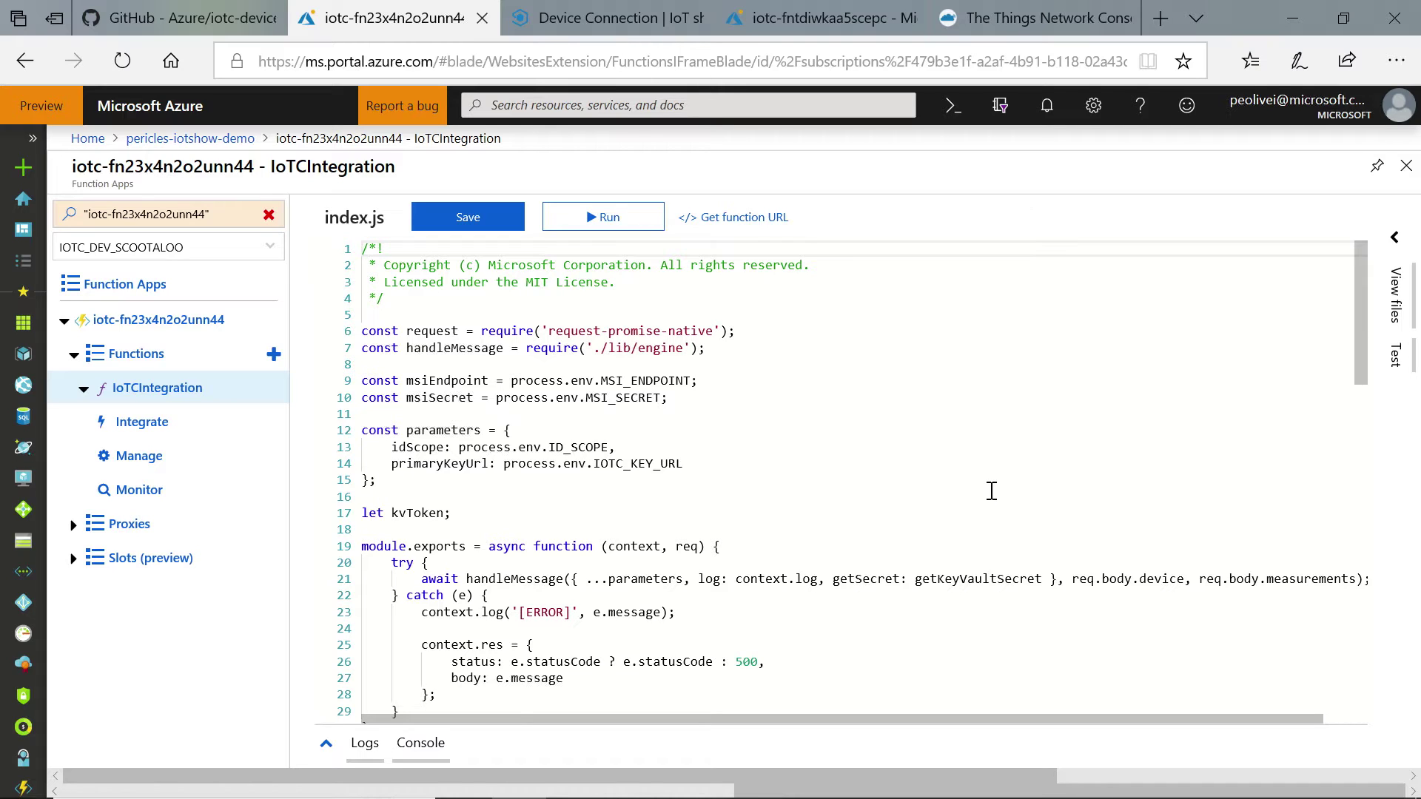
# Run npm i in the console of the IoTCIntegration function to install its packages
pyautogui.click(420, 743)
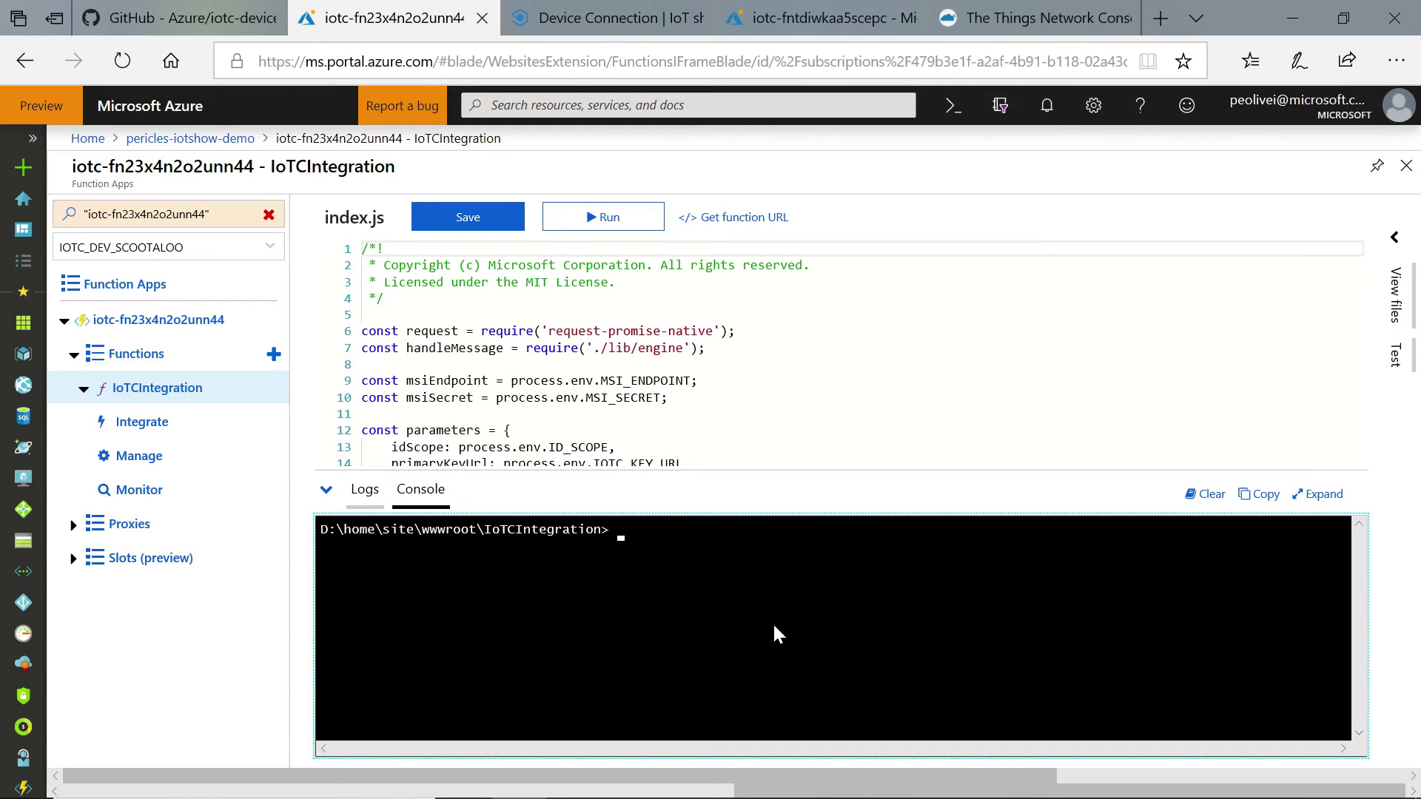
pyautogui.write('npm i')
pyautogui.press('Return')
# Examine the required message body format in the GitHub README of the iotc-device-bridge repository
pyautogui.hotkey('ctrl', 'shift', 'Tab')
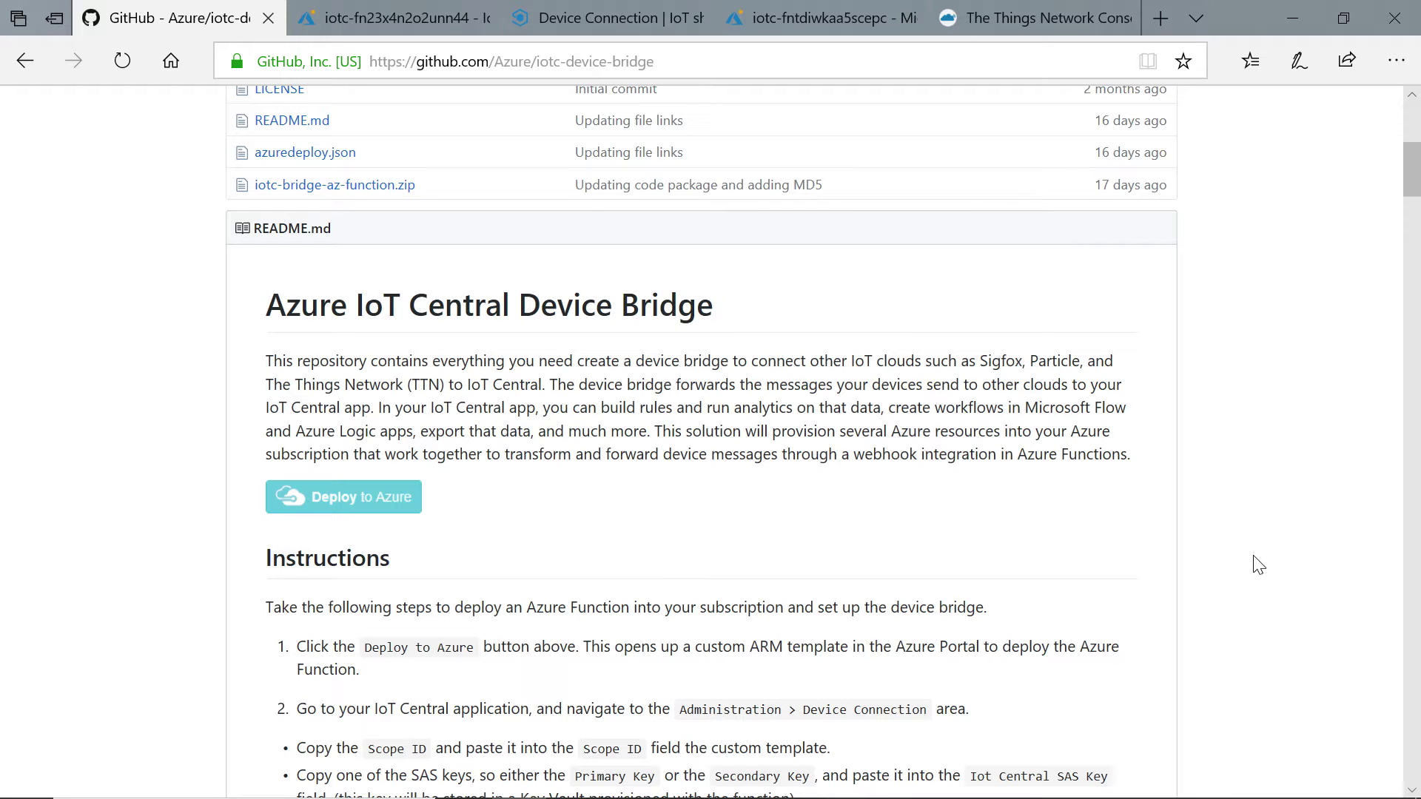
pyautogui.scroll(-20, 1259, 565)
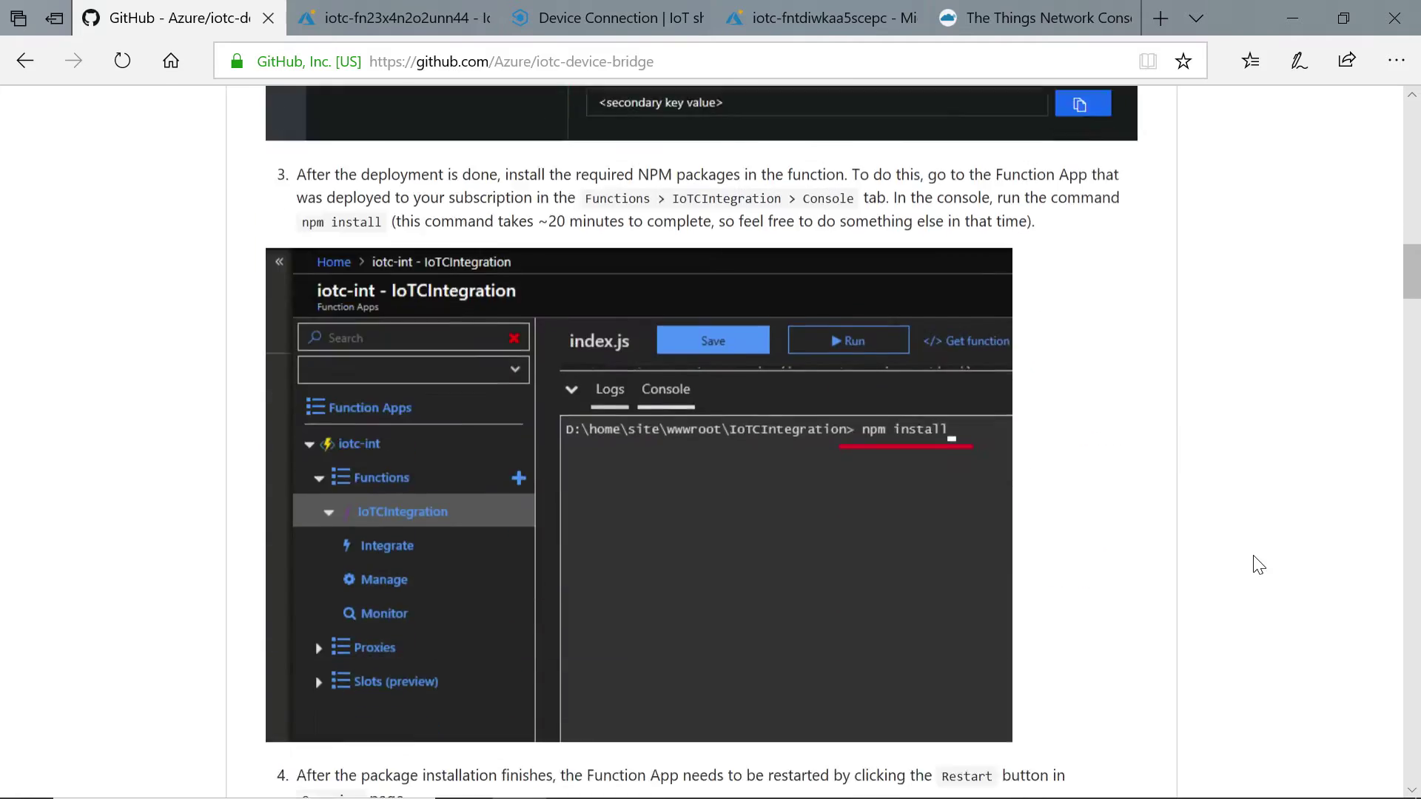
pyautogui.scroll(2, 1259, 564)
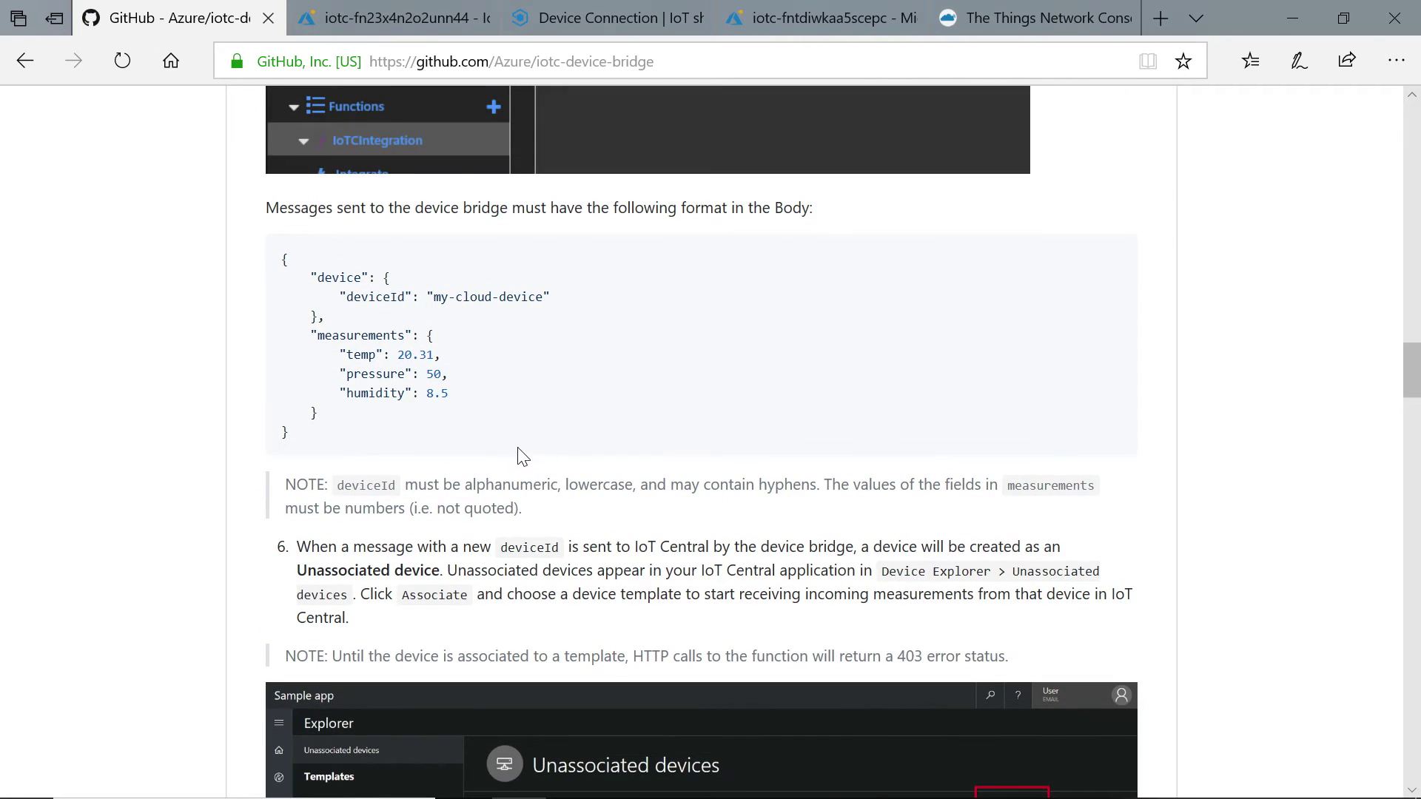
pyautogui.moveTo(357, 433); pyautogui.dragTo(283, 294)
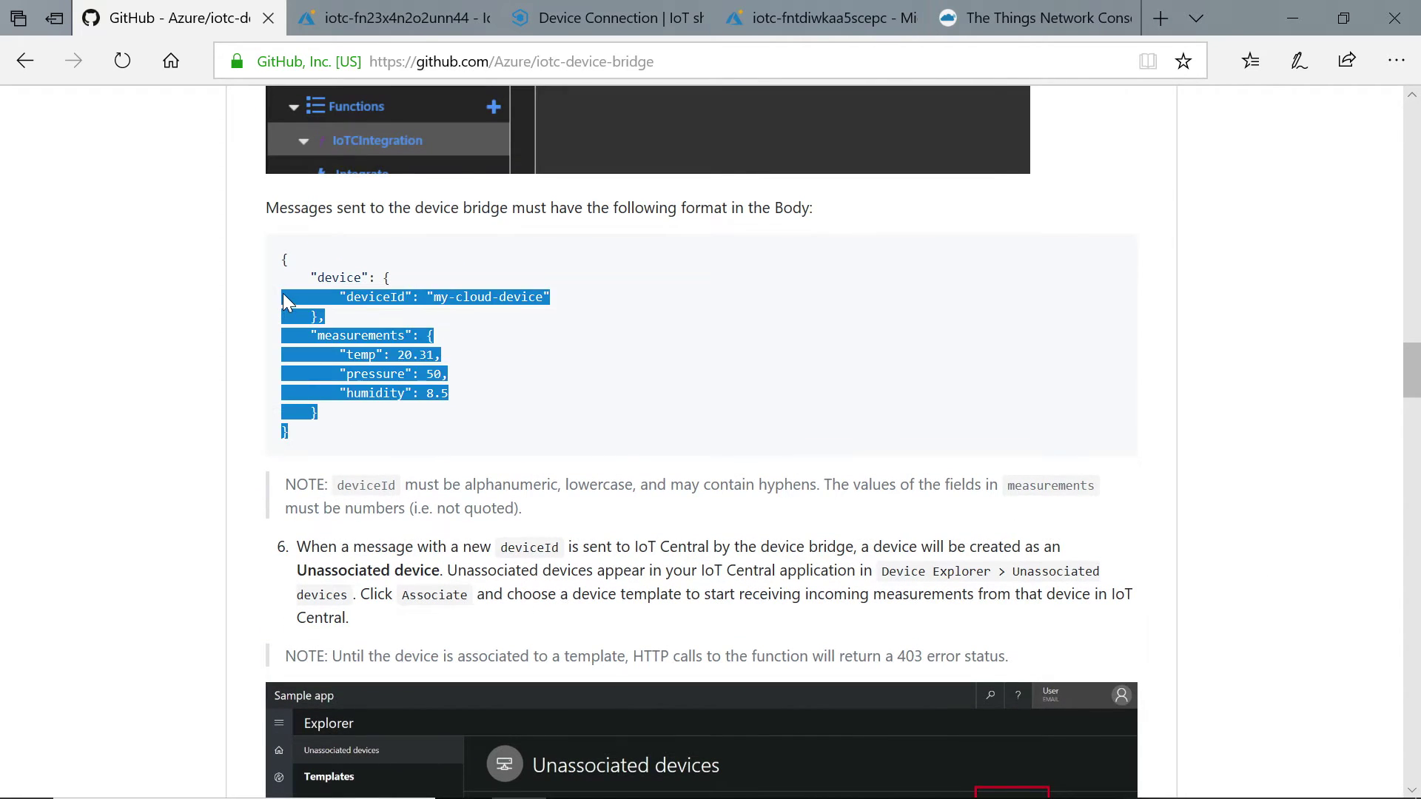
pyautogui.click(521, 370)
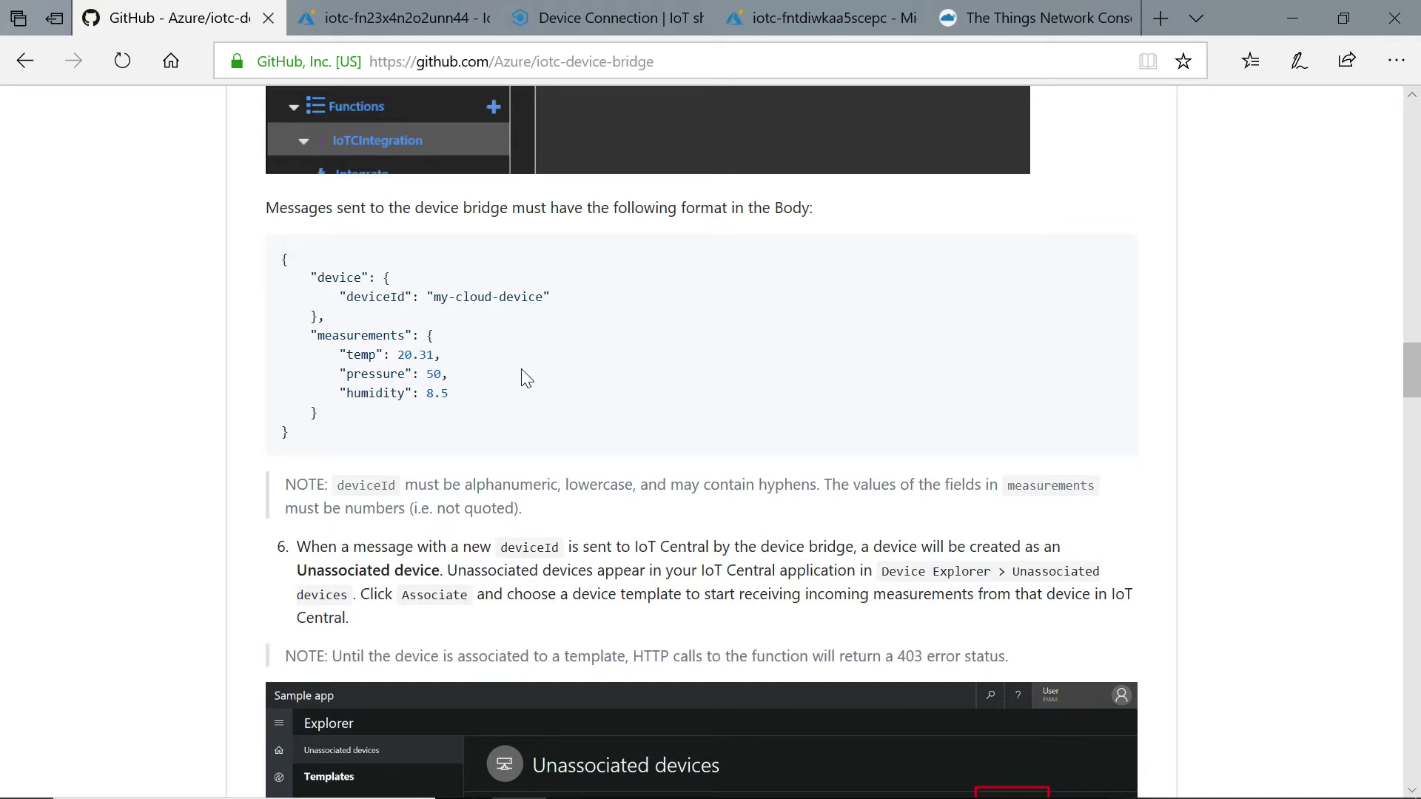
# Read through the README's Particle, Sigfox and The Things Network examples, including the request body conversion code for The Things Network
pyautogui.scroll(-20, 526, 378)
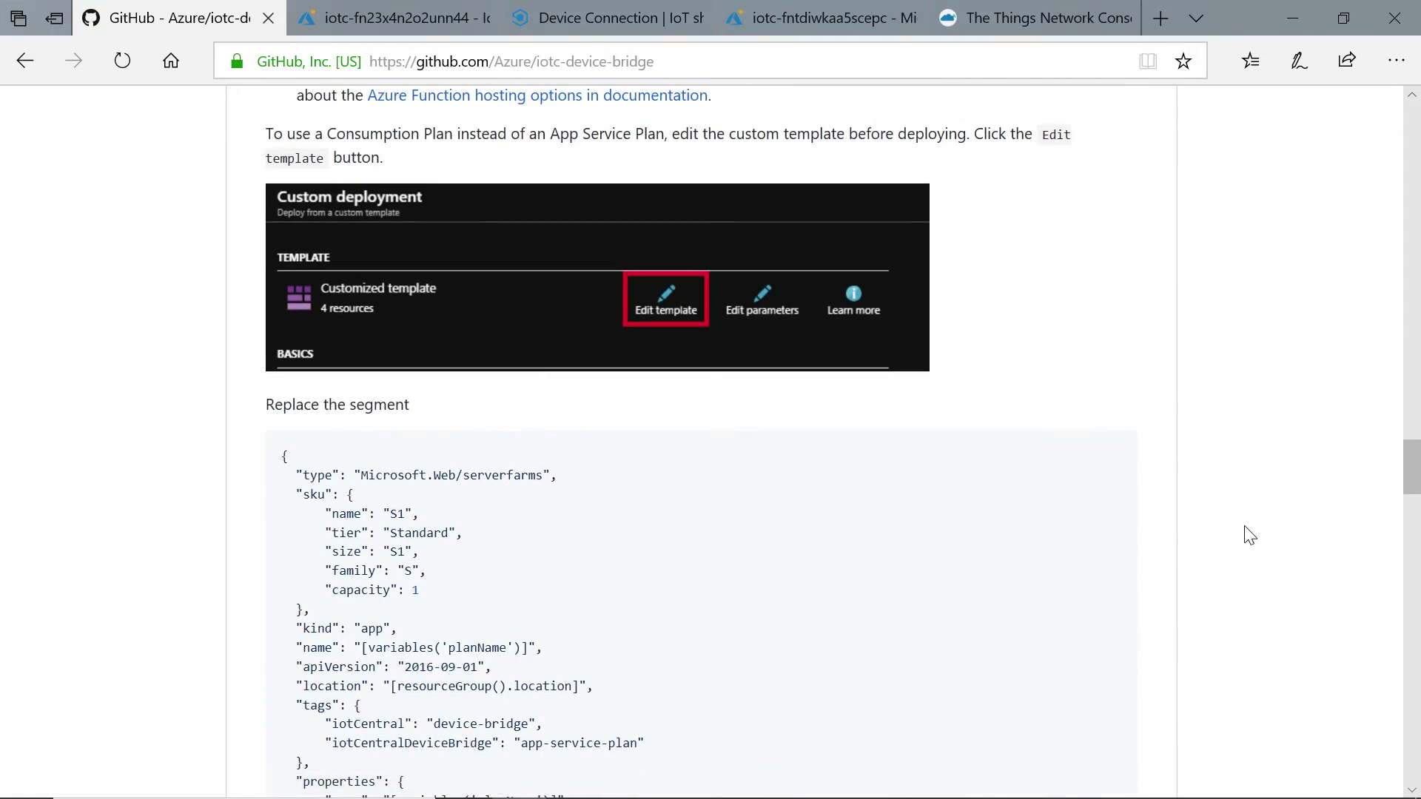
pyautogui.scroll(-14, 1246, 532)
pyautogui.scroll(-2, 1250, 535)
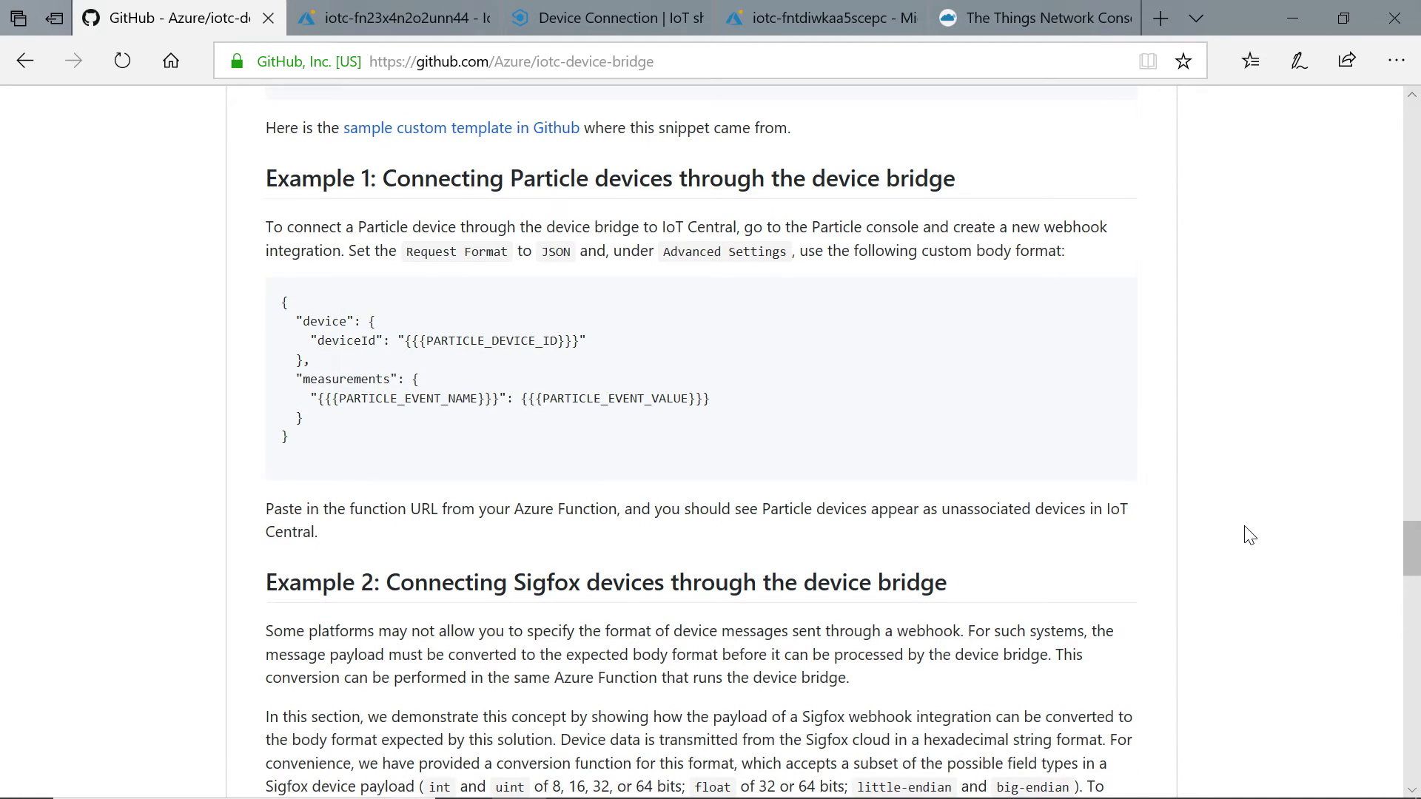
pyautogui.scroll(-5, 1249, 534)
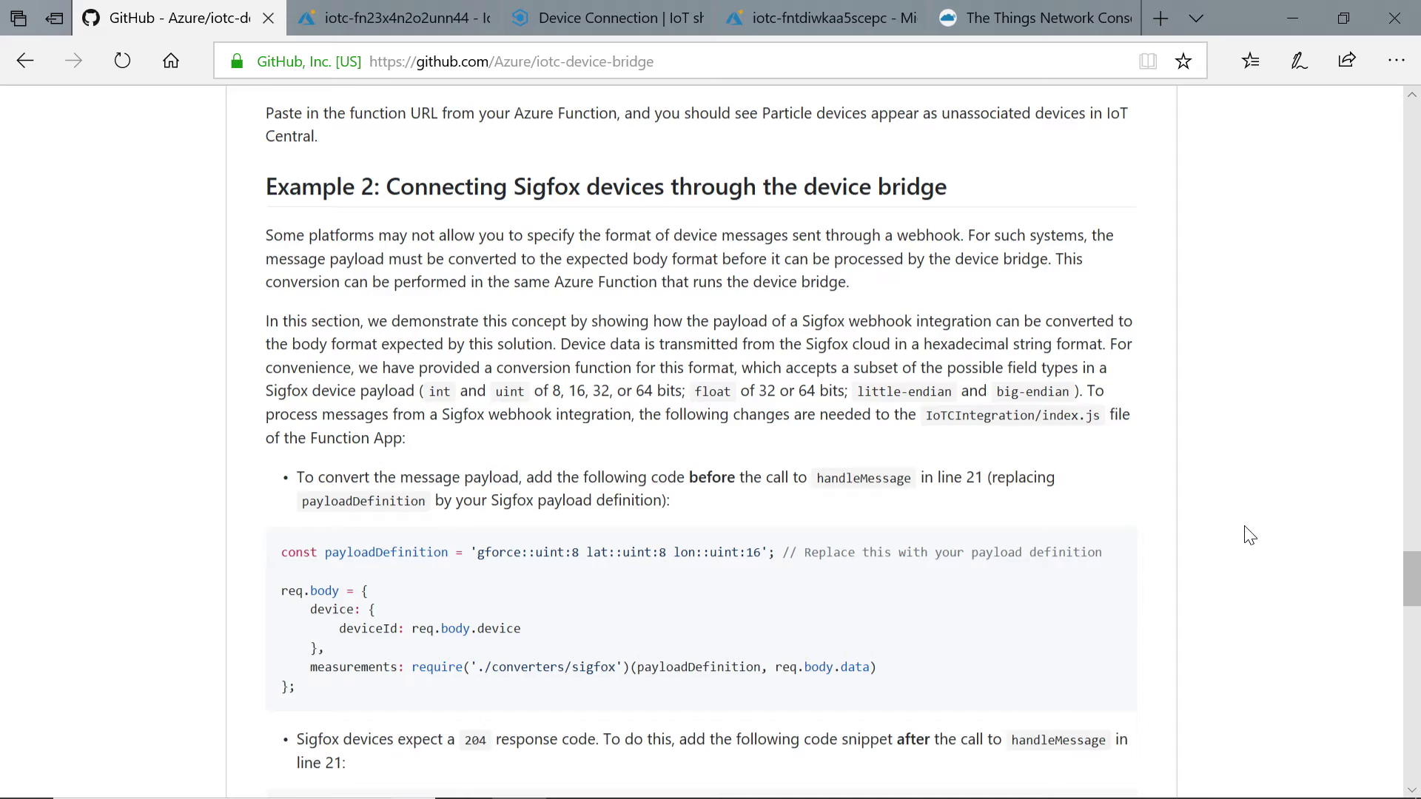
pyautogui.scroll(-9, 1250, 534)
pyautogui.scroll(-1, 1249, 534)
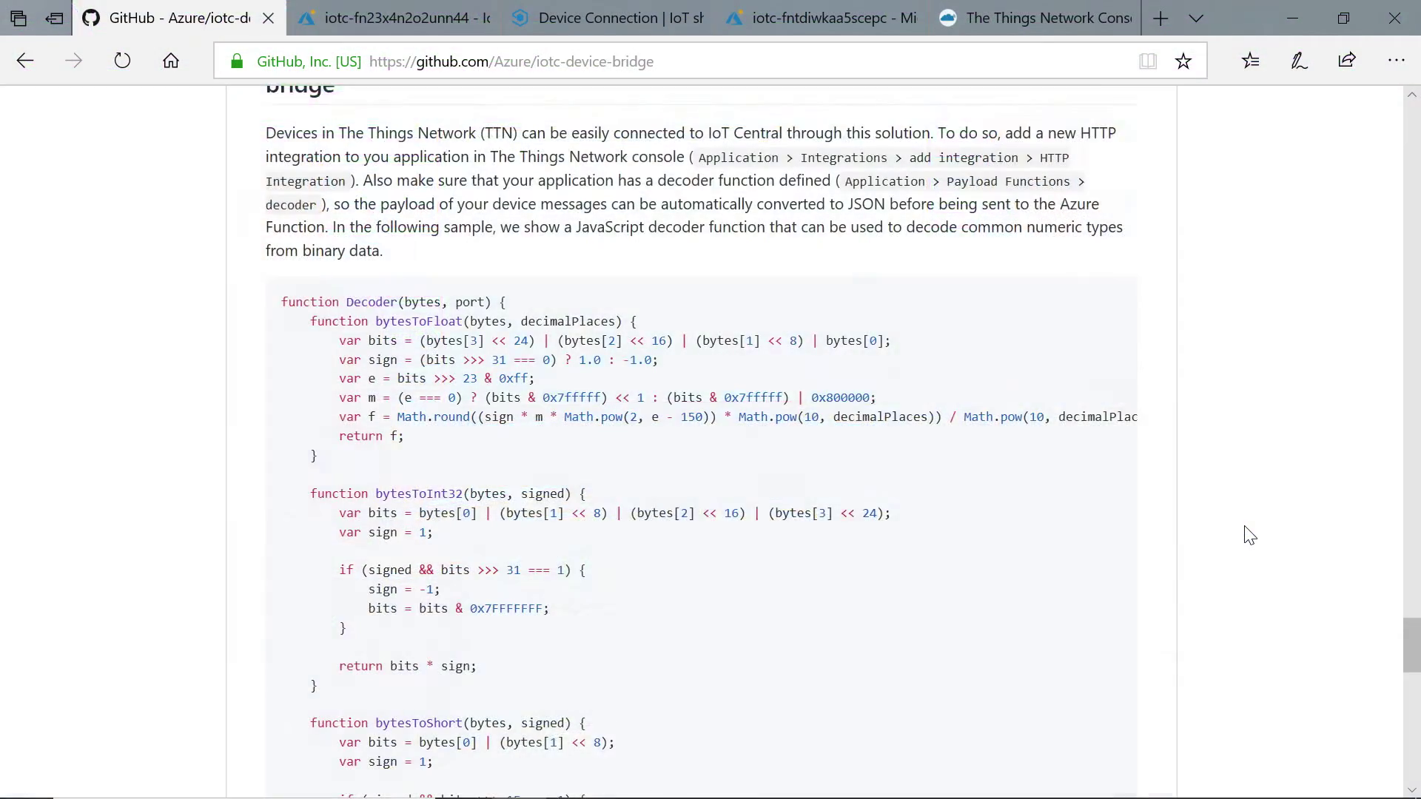
pyautogui.scroll(-2, 1251, 534)
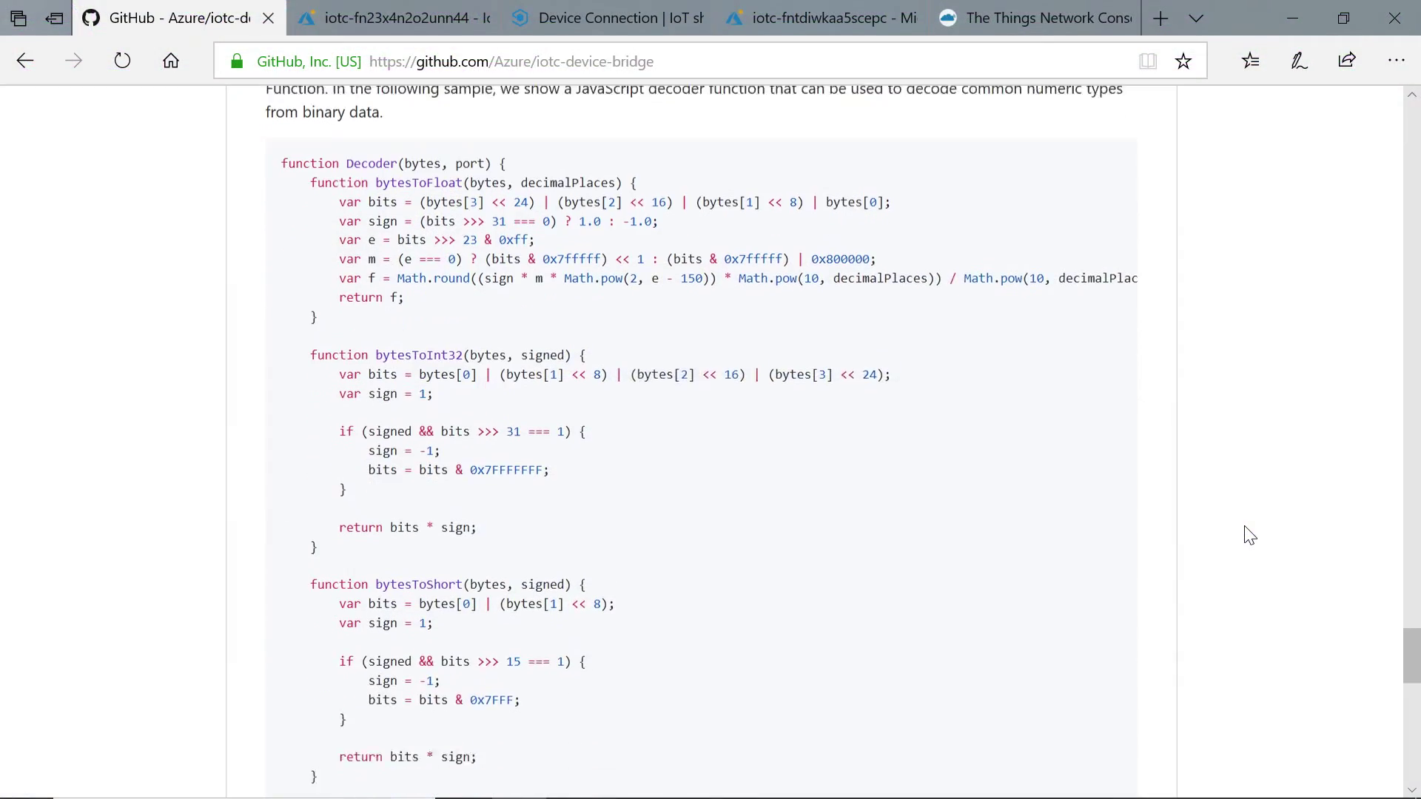
pyautogui.scroll(-1, 1250, 534)
pyautogui.scroll(-8, 1250, 535)
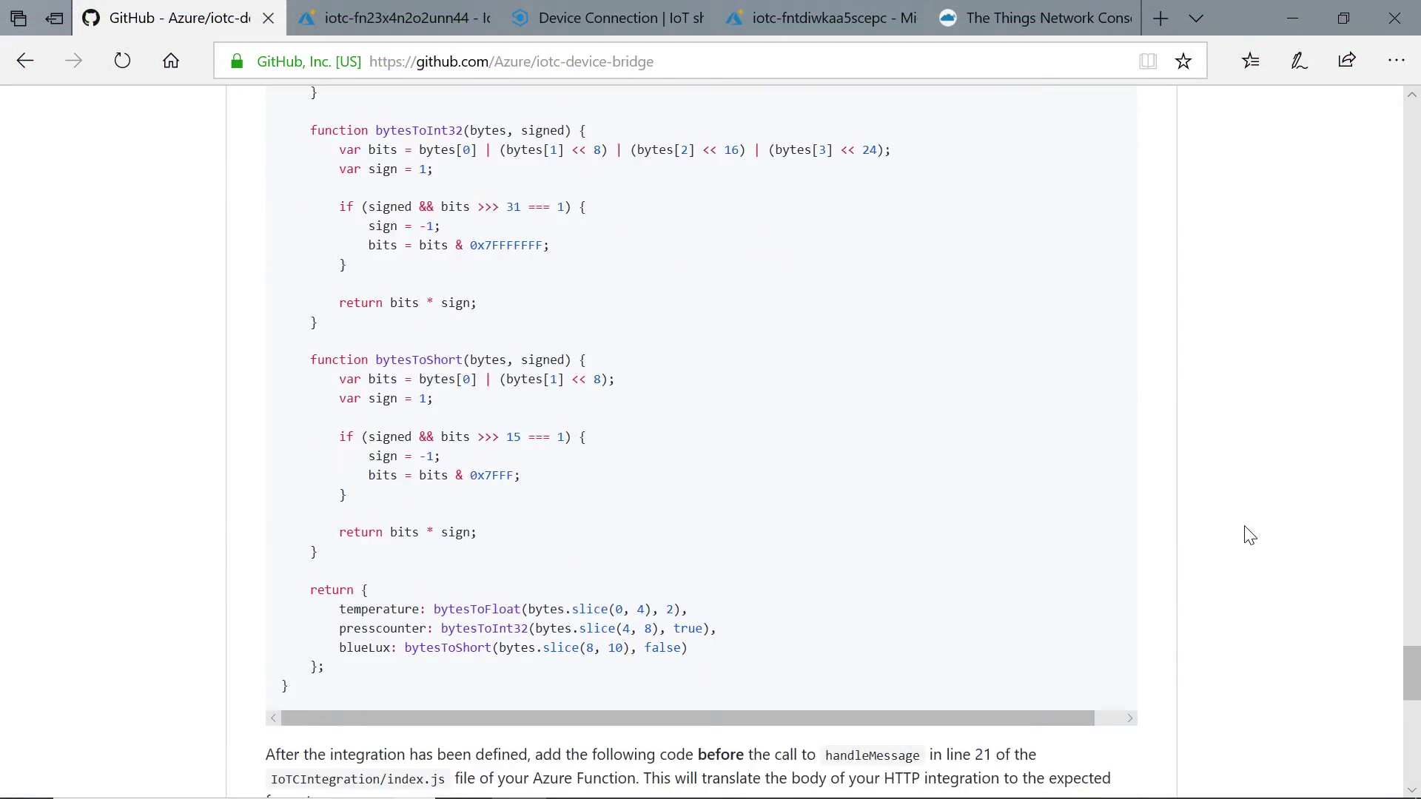
pyautogui.scroll(-2, 1250, 534)
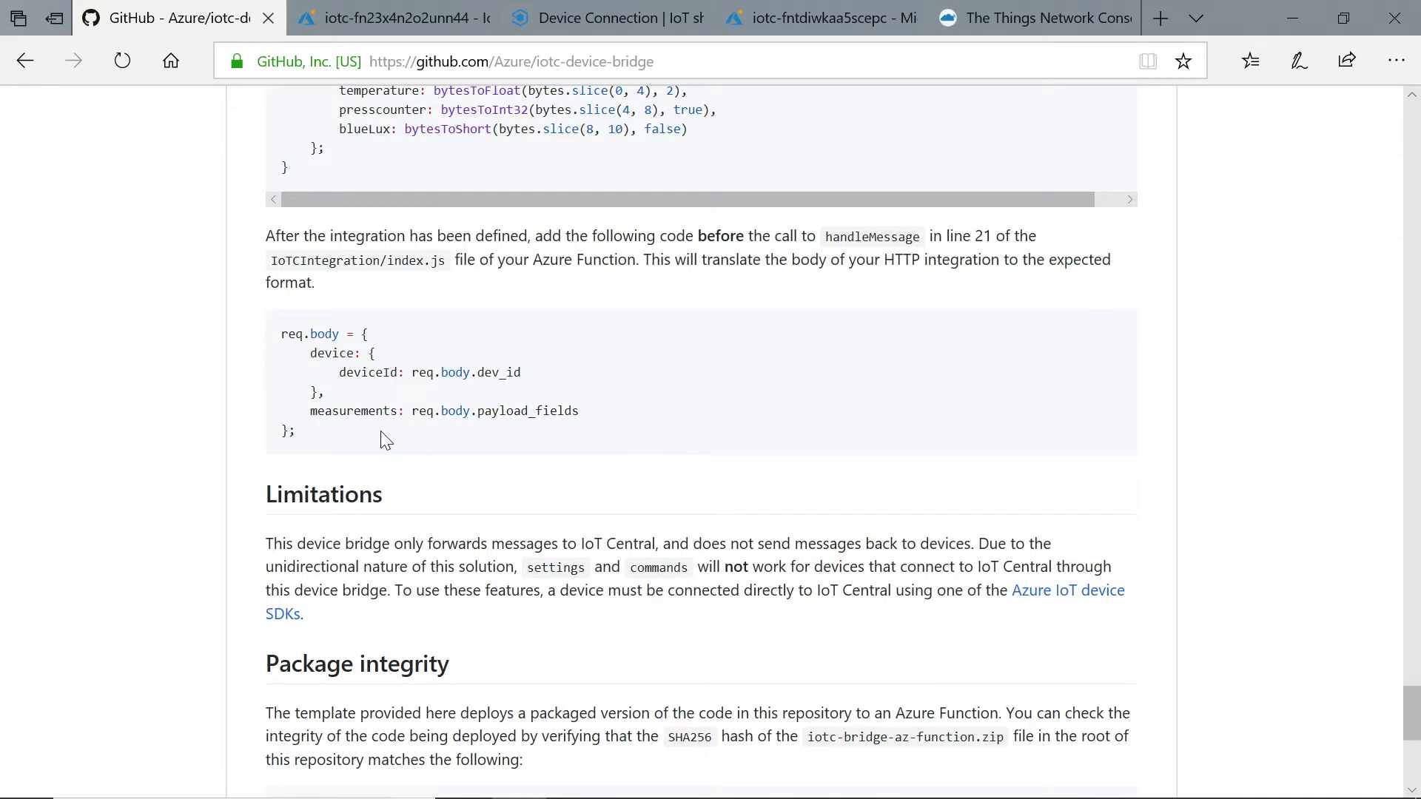
# Switch to the Azure portal page of the existing function app iotc-fntdiwkaa5scepc
pyautogui.hotkey('ctrl', 'Tab')
pyautogui.hotkey('ctrl', 'Tab')
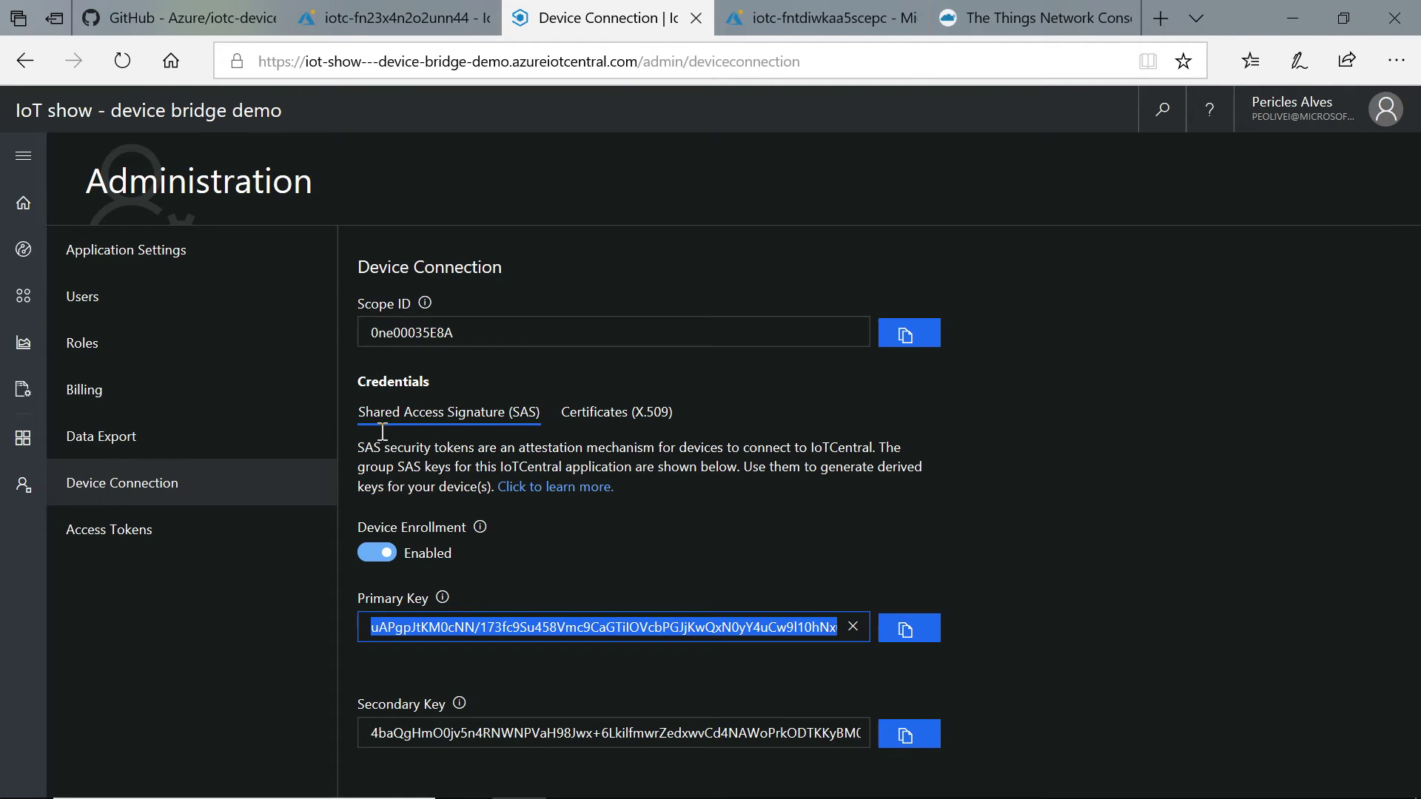
pyautogui.hotkey('ctrl', 'Tab')
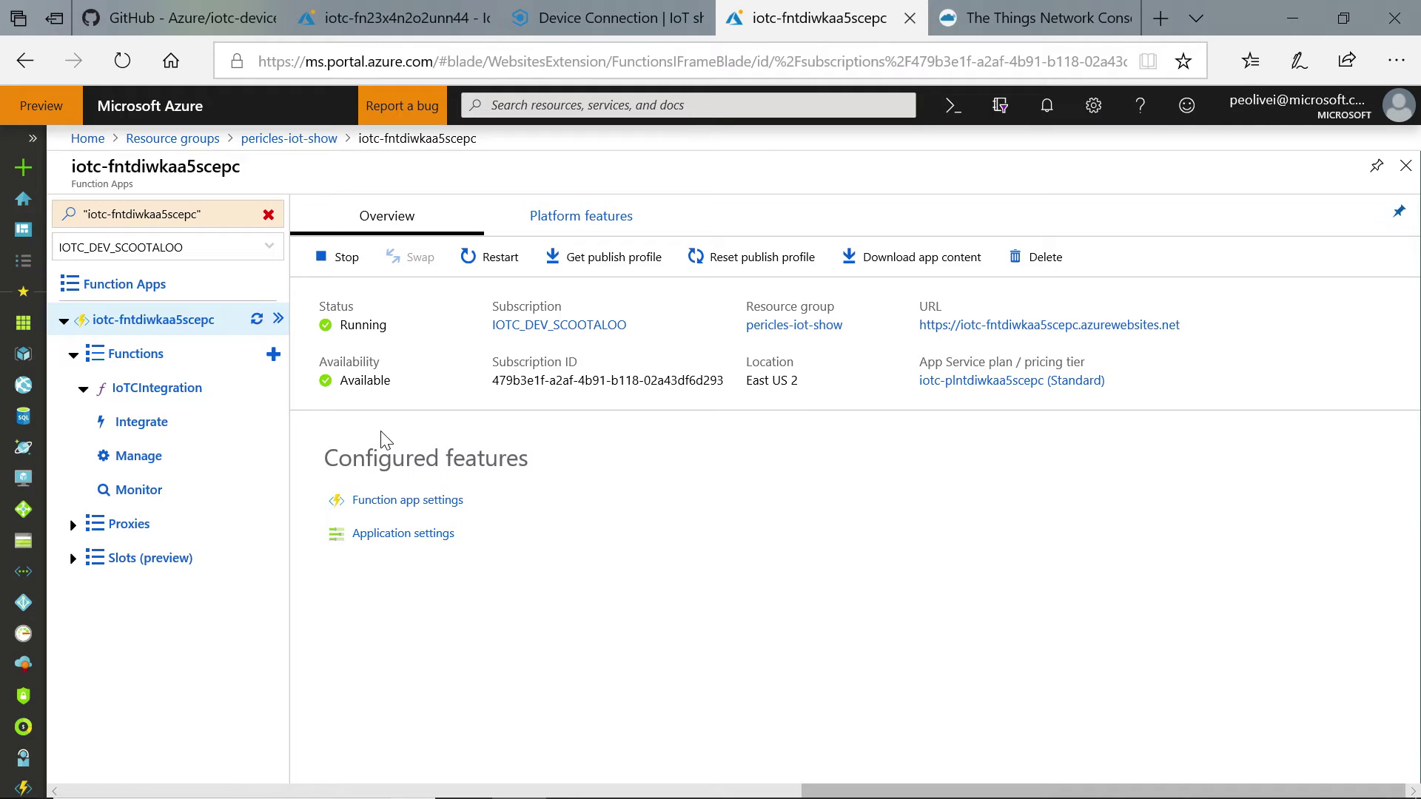
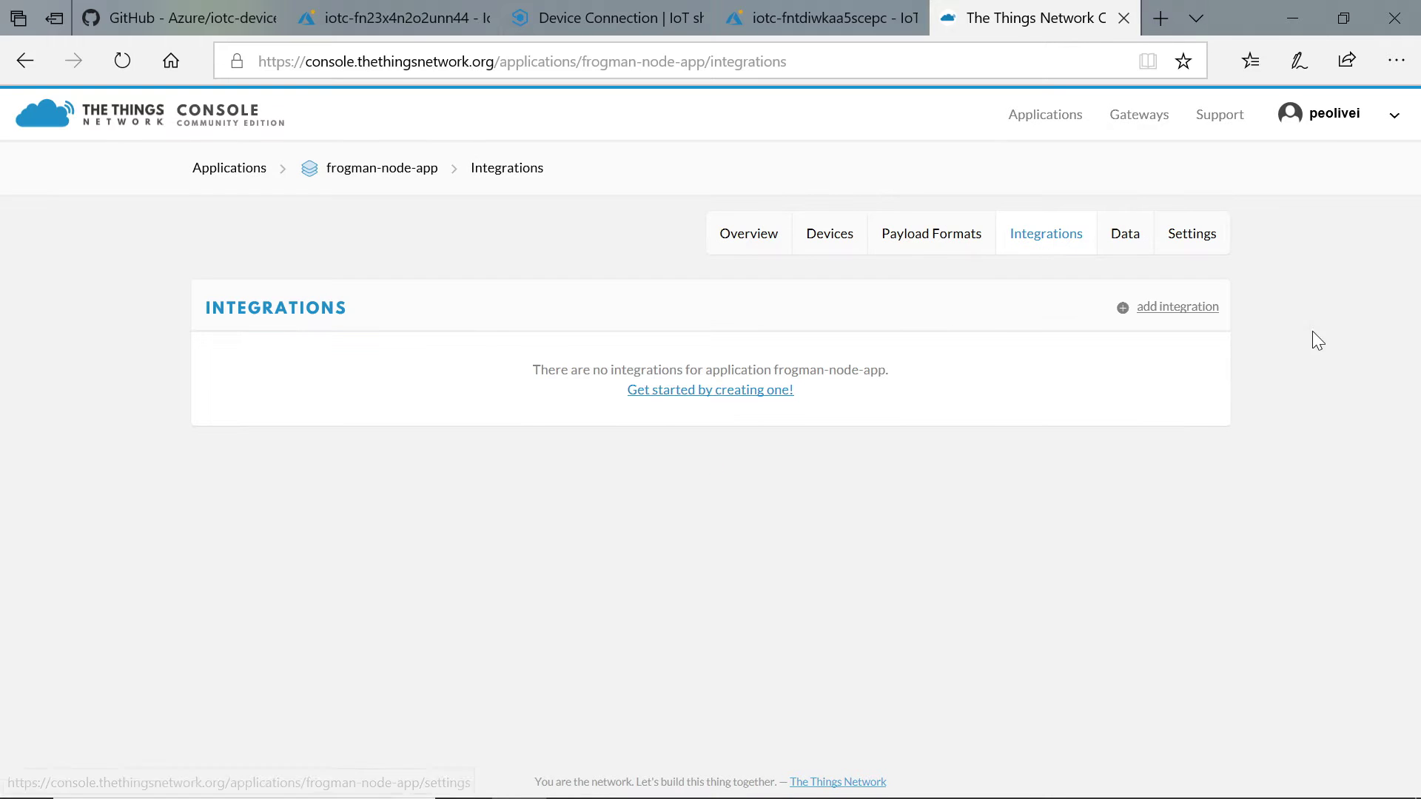
# Start a new HTTP Integration for frogman-node-app and set its process ID to iotshowdemo
pyautogui.click(1195, 305)
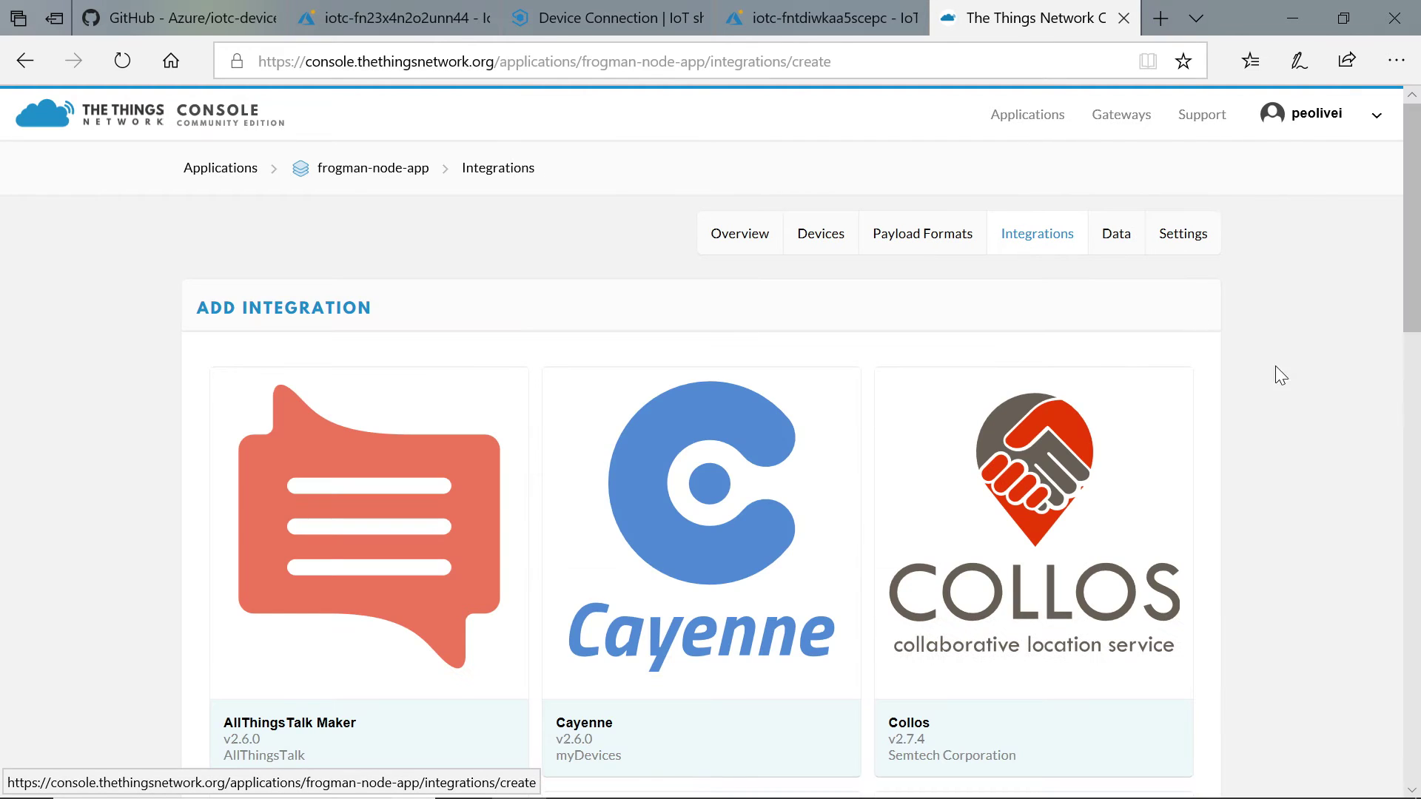
pyautogui.scroll(-6, 1339, 450)
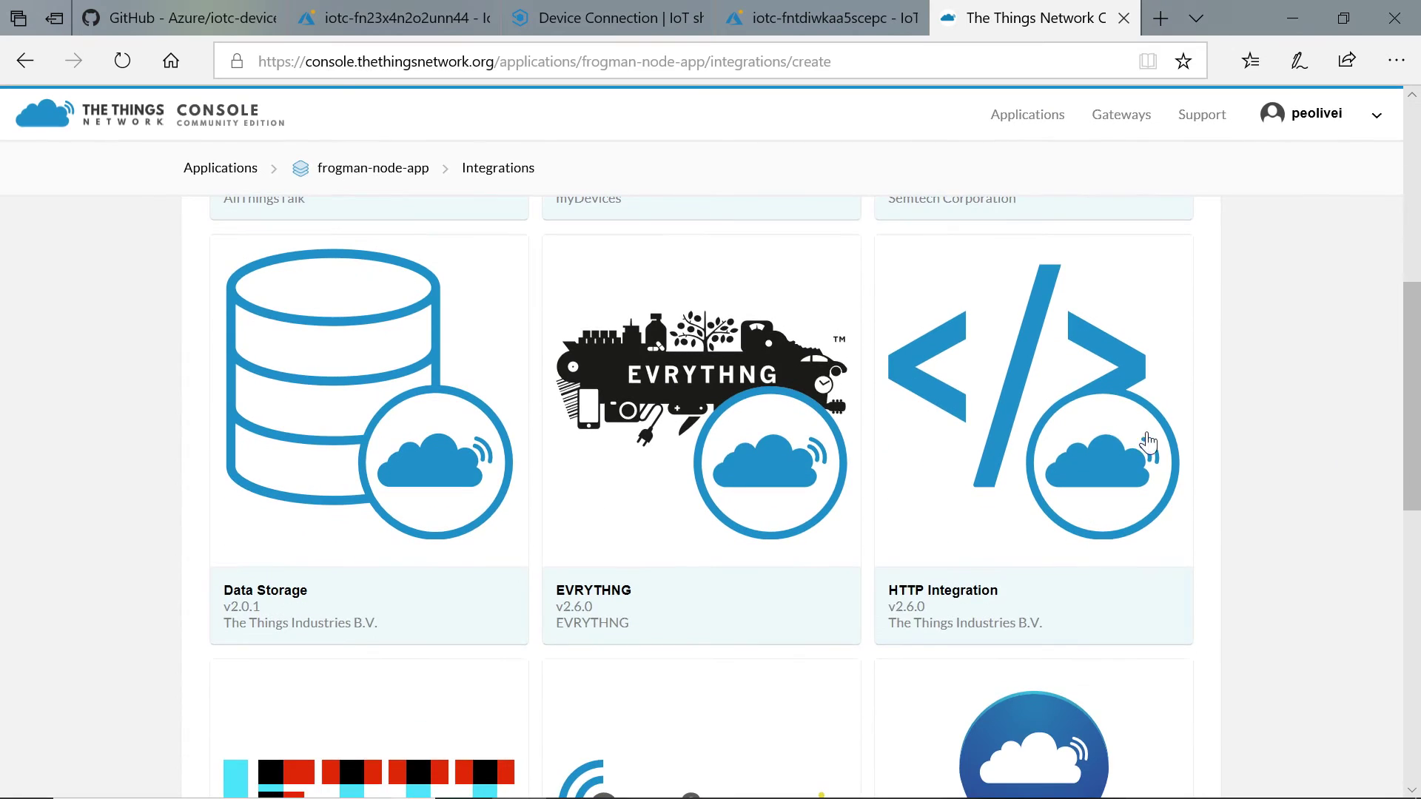
pyautogui.click(1108, 437)
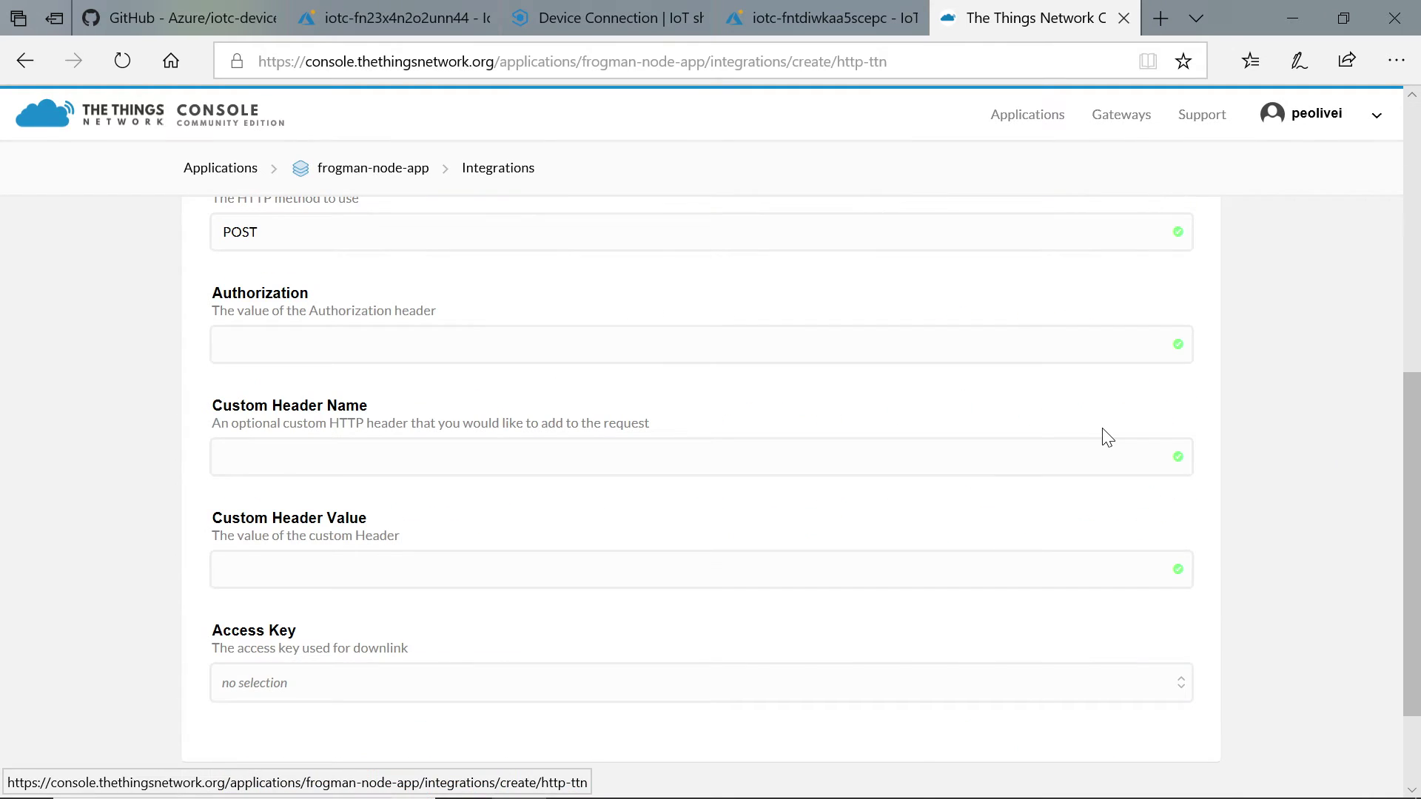
pyautogui.scroll(3, 1108, 437)
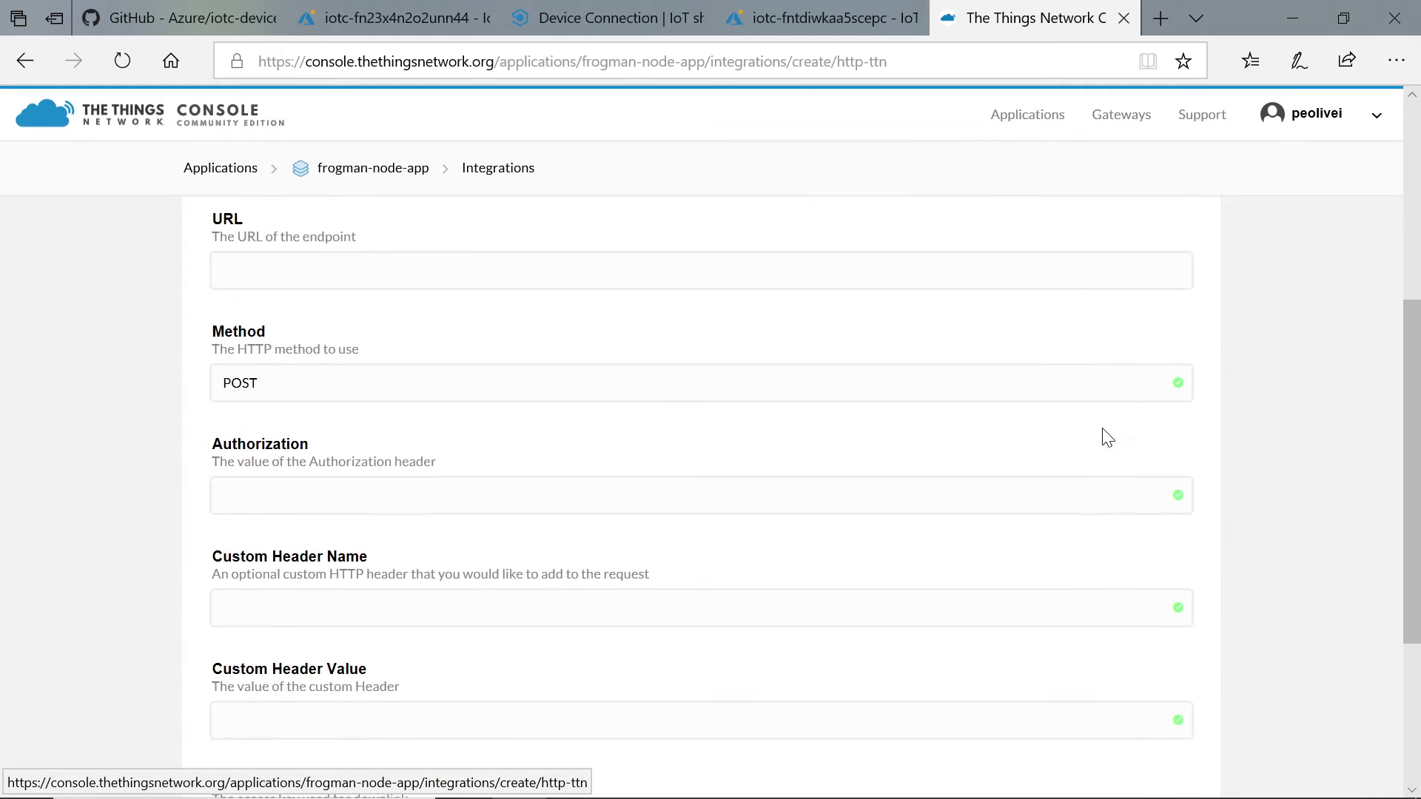
pyautogui.scroll(2, 1262, 476)
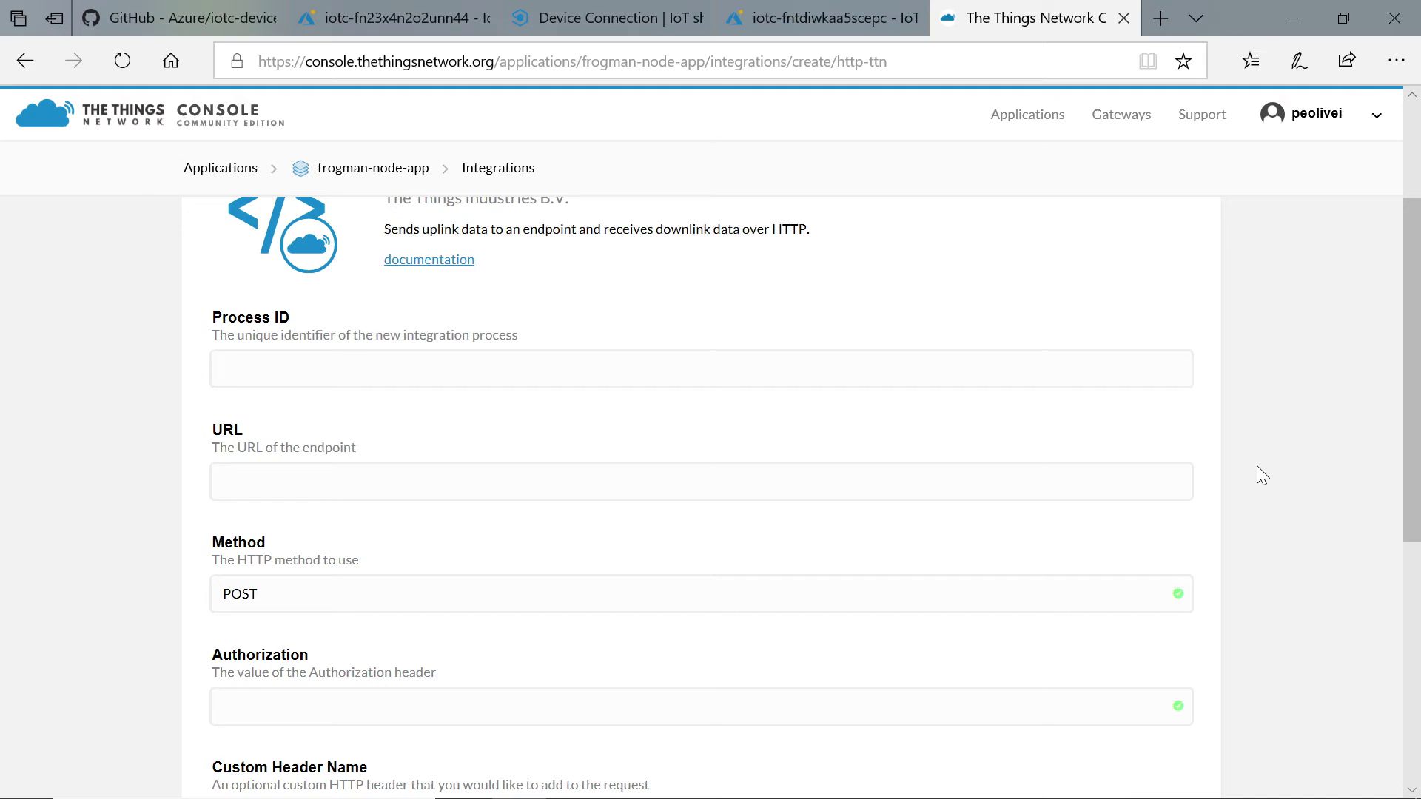
pyautogui.click(1056, 370)
pyautogui.write('io')
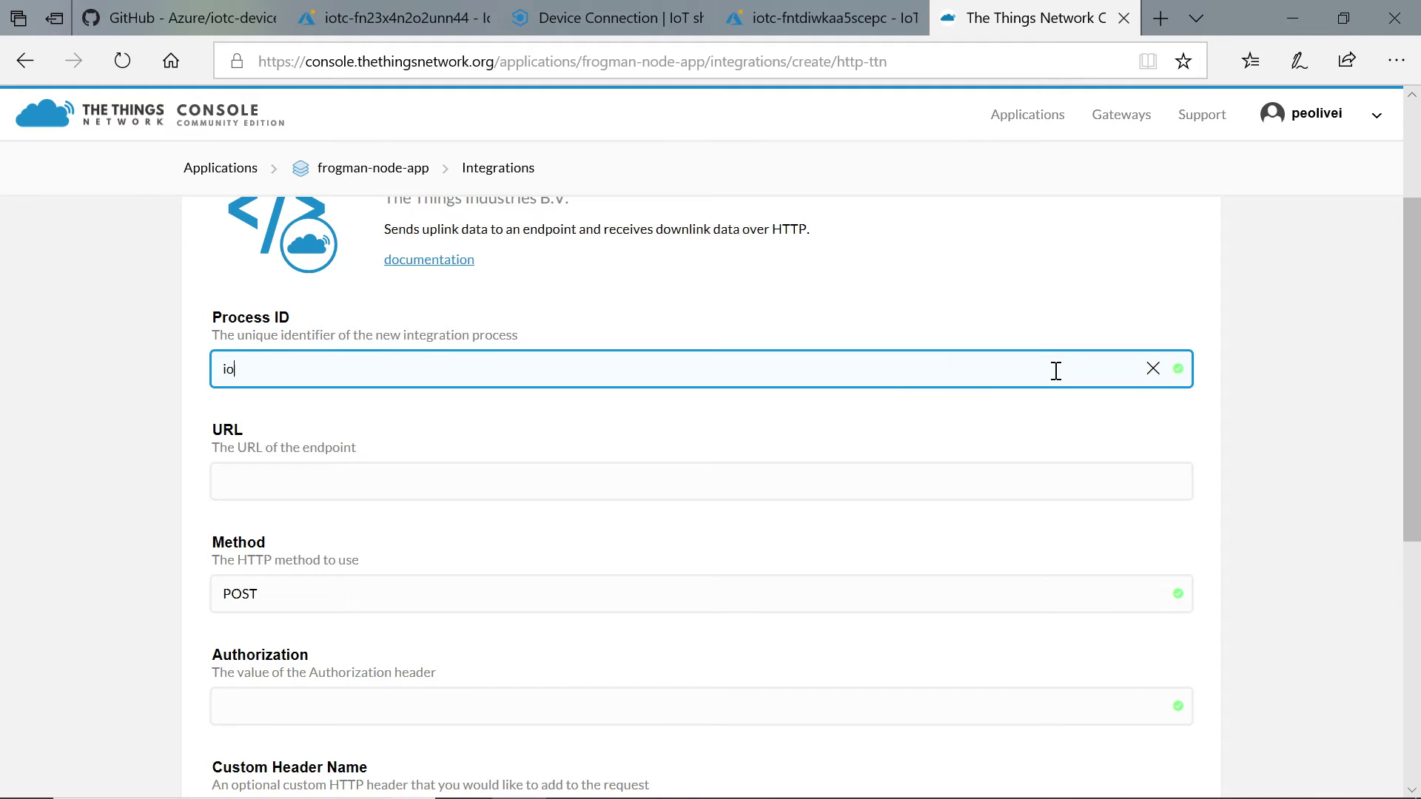
pyautogui.write('tshowdemo')
pyautogui.press('Tab')
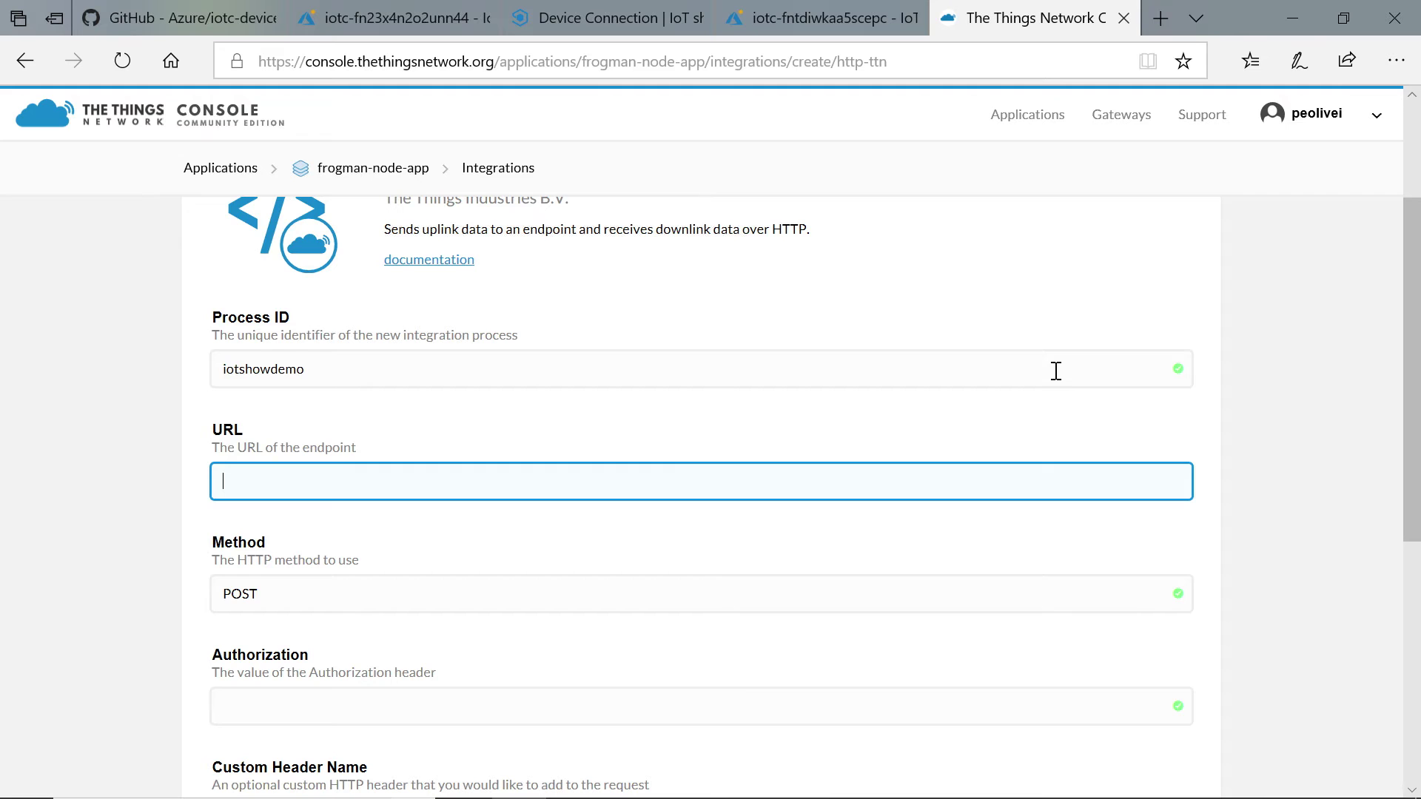
# Copy the IoTCIntegration function URL, including its function key, from the Azure portal and paste it as the HTTP integration's endpoint URL
pyautogui.hotkey('ctrl', 'shift', 'Tab')
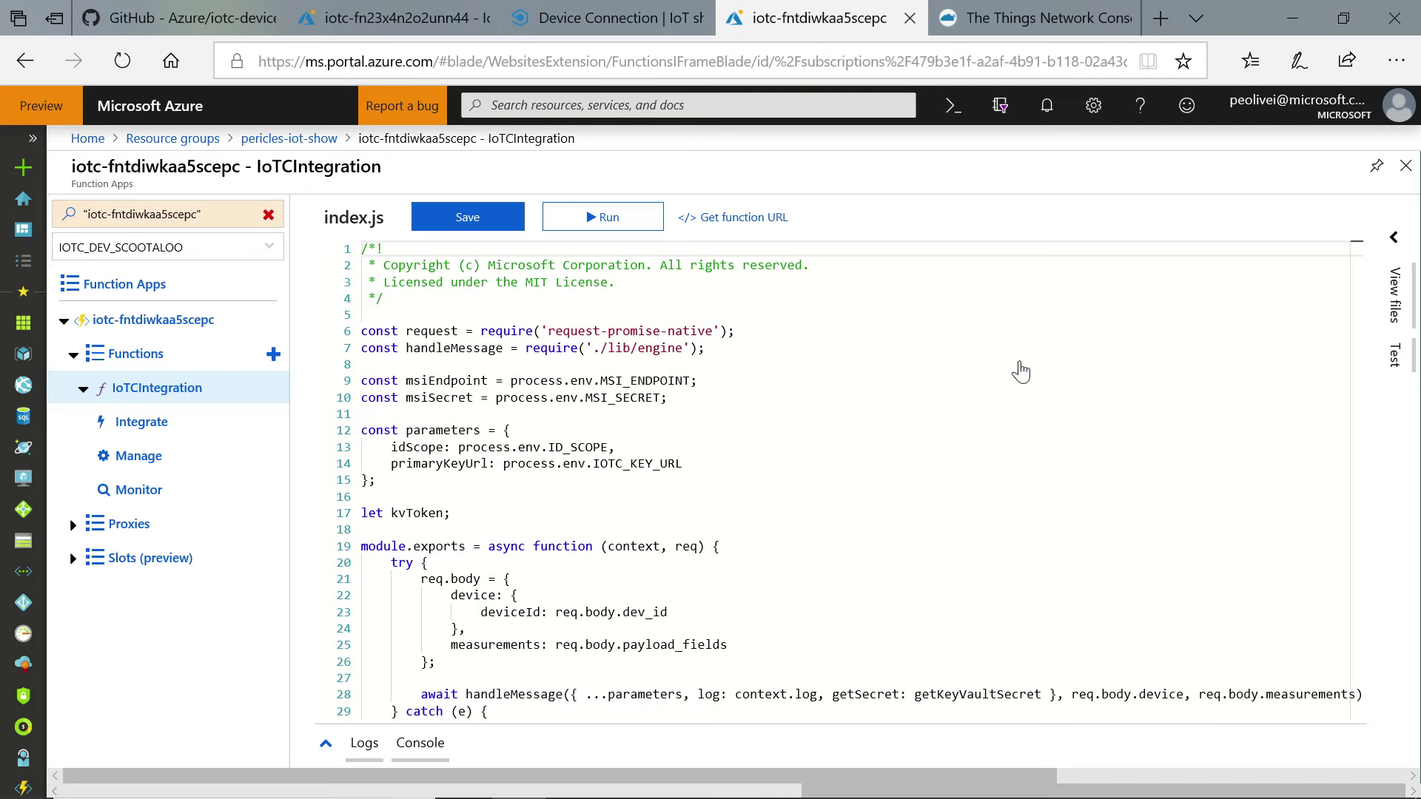
pyautogui.click(772, 222)
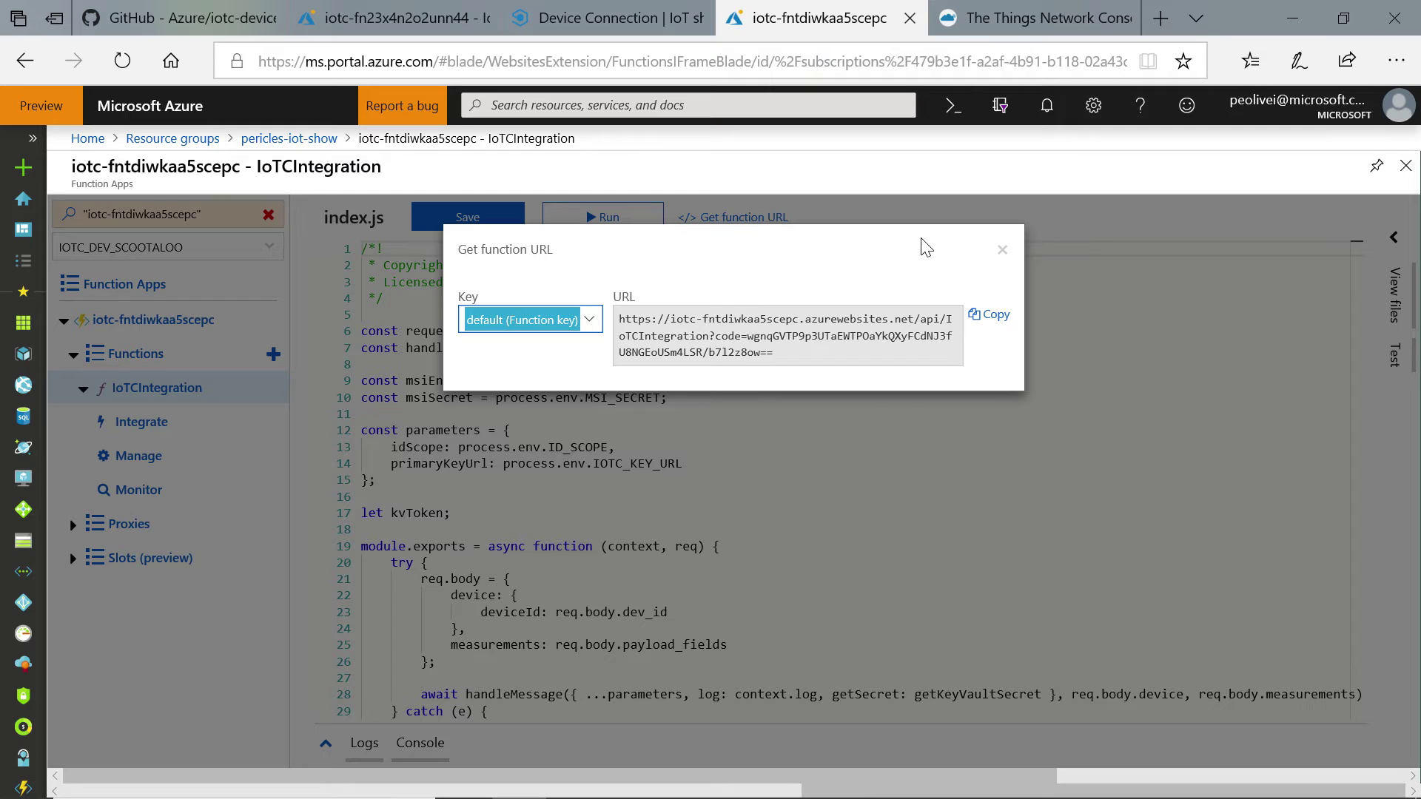
pyautogui.click(996, 334)
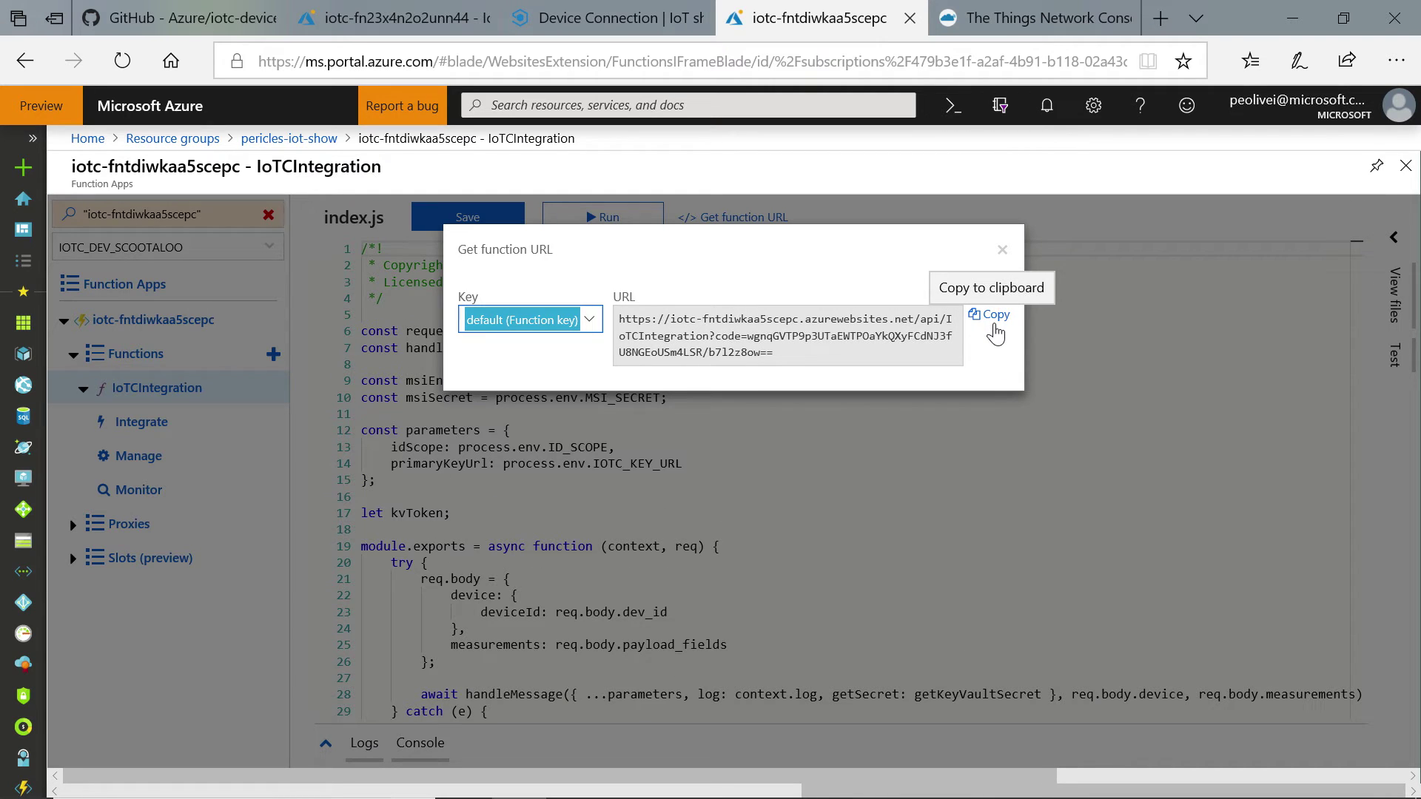
pyautogui.hotkey('ctrl', 'Tab')
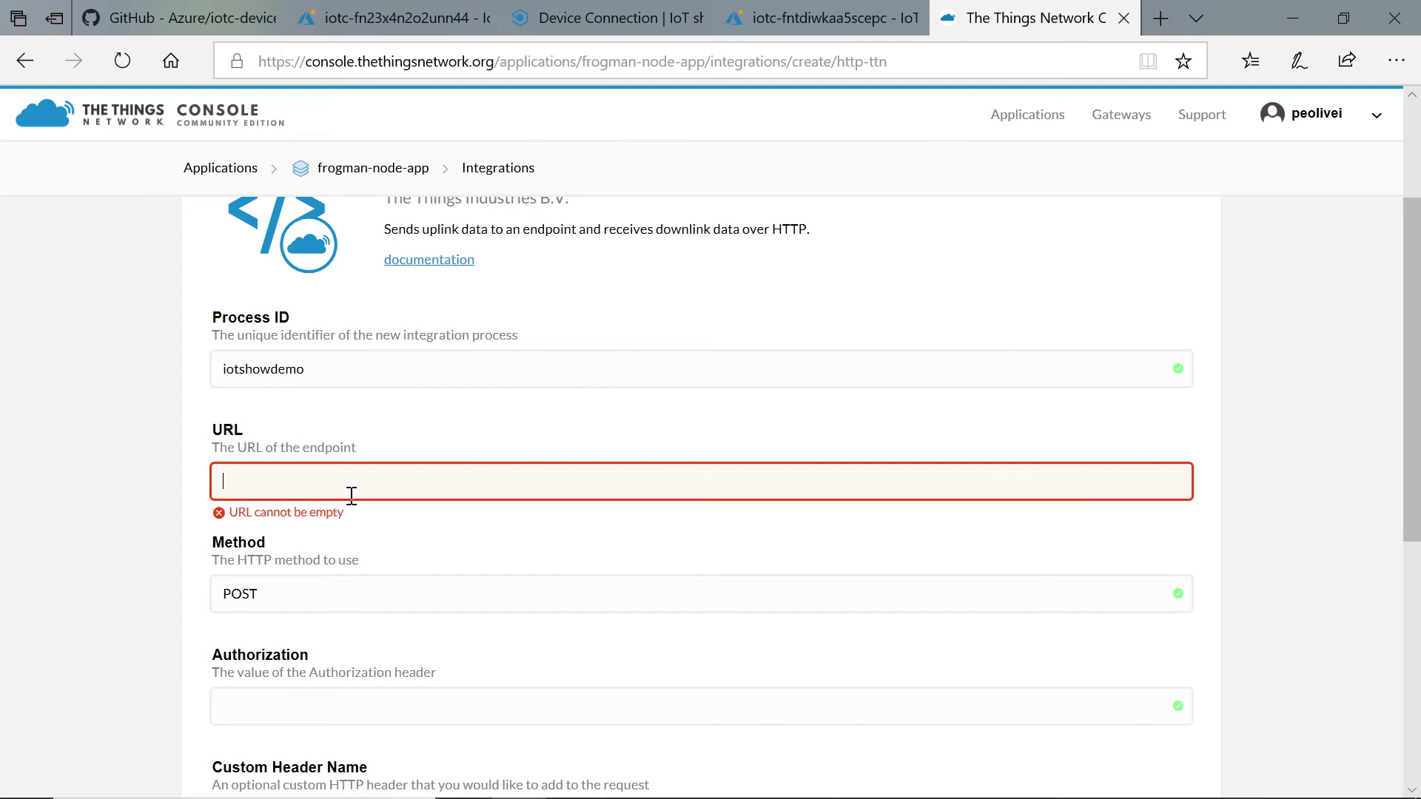
pyautogui.hotkey('ctrl', 'v')
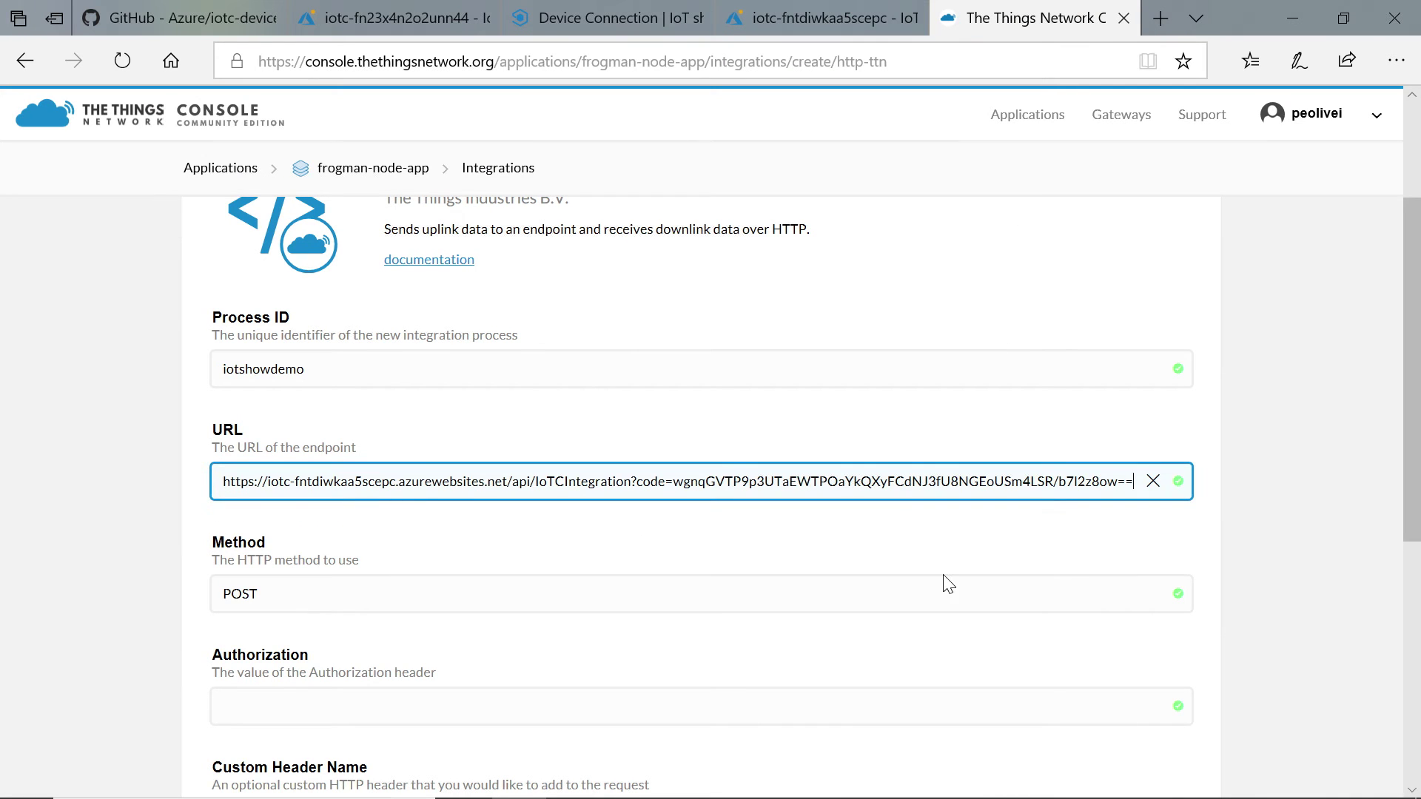
pyautogui.click(1284, 596)
# Choose default key as the integration's downlink access key and add the integration
pyautogui.scroll(-2, 1284, 596)
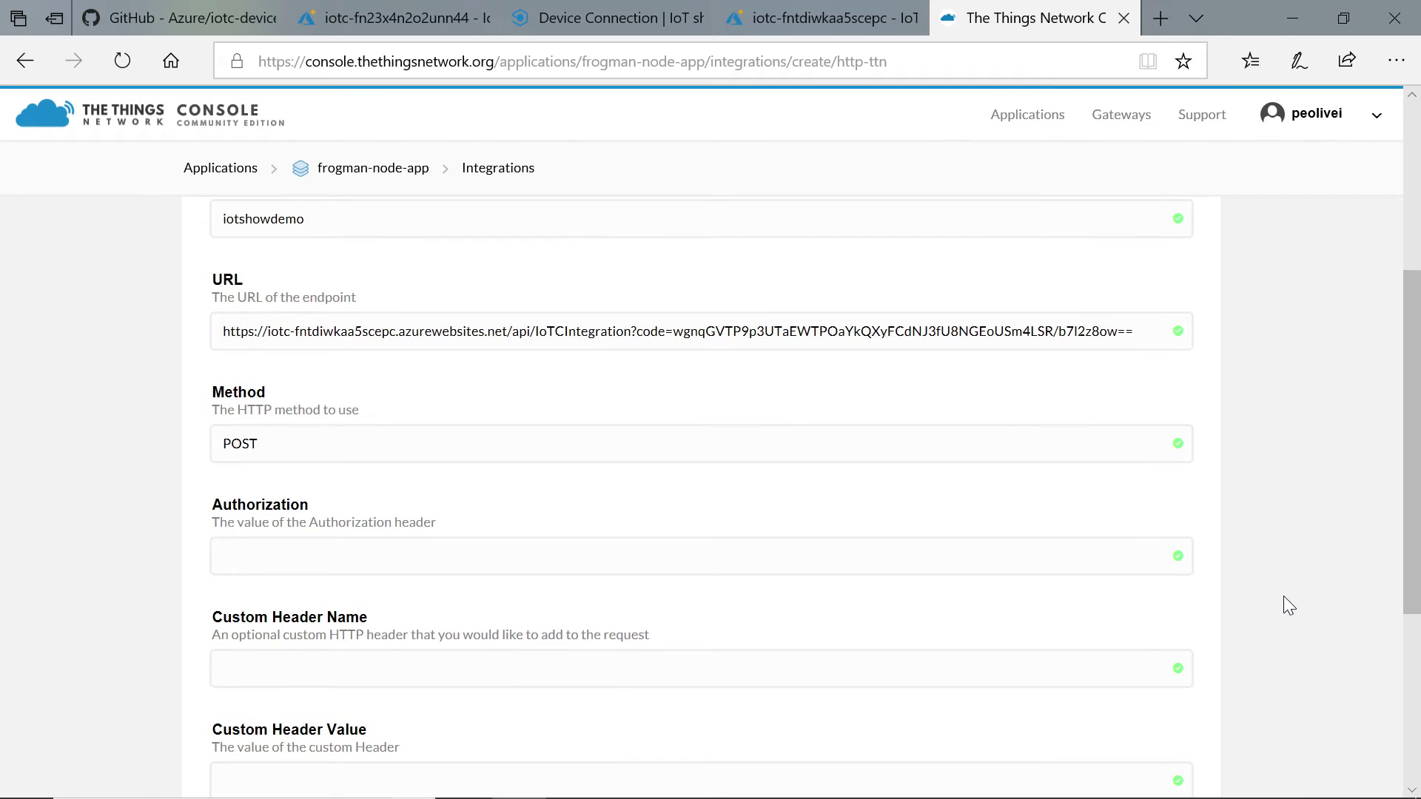
pyautogui.scroll(-1, 1284, 596)
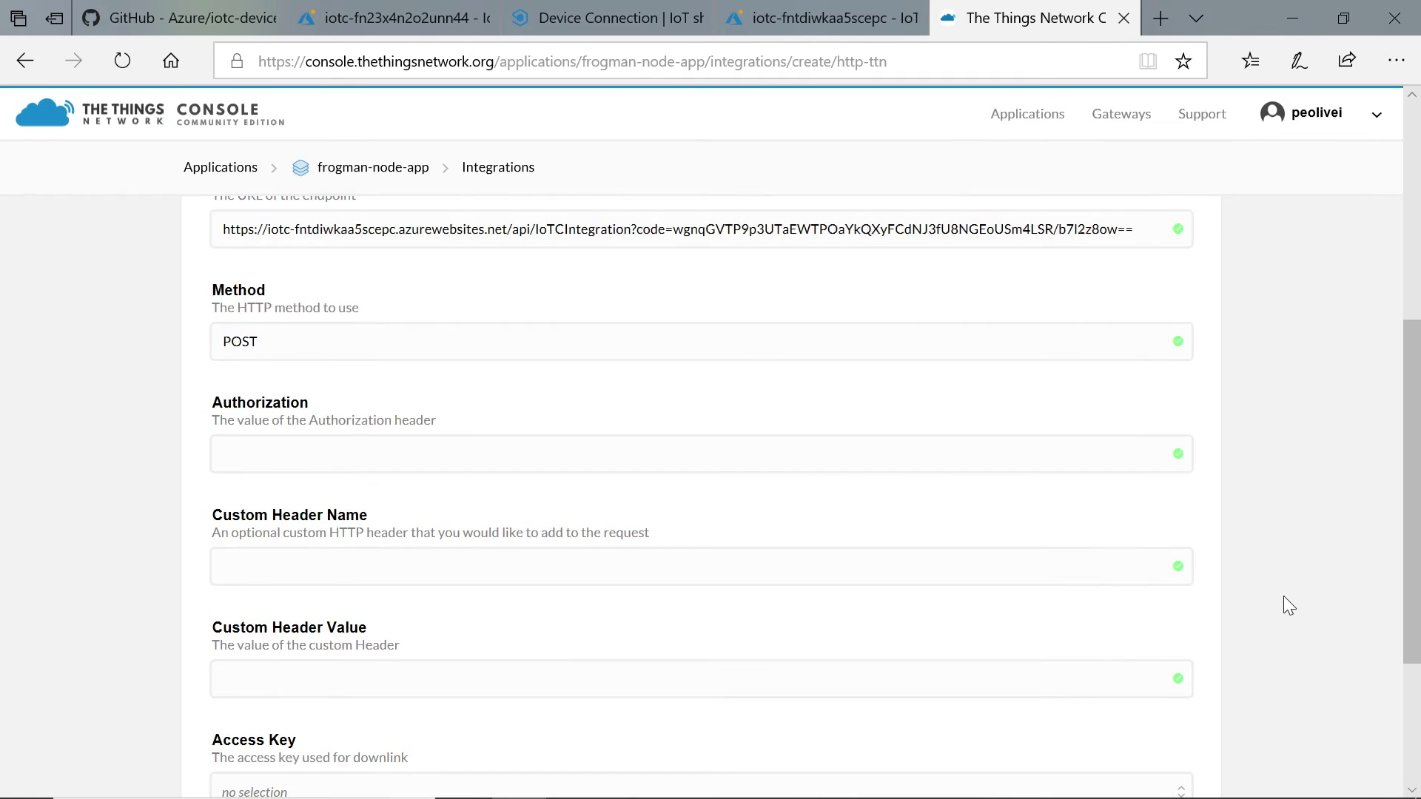
pyautogui.scroll(1, 1283, 596)
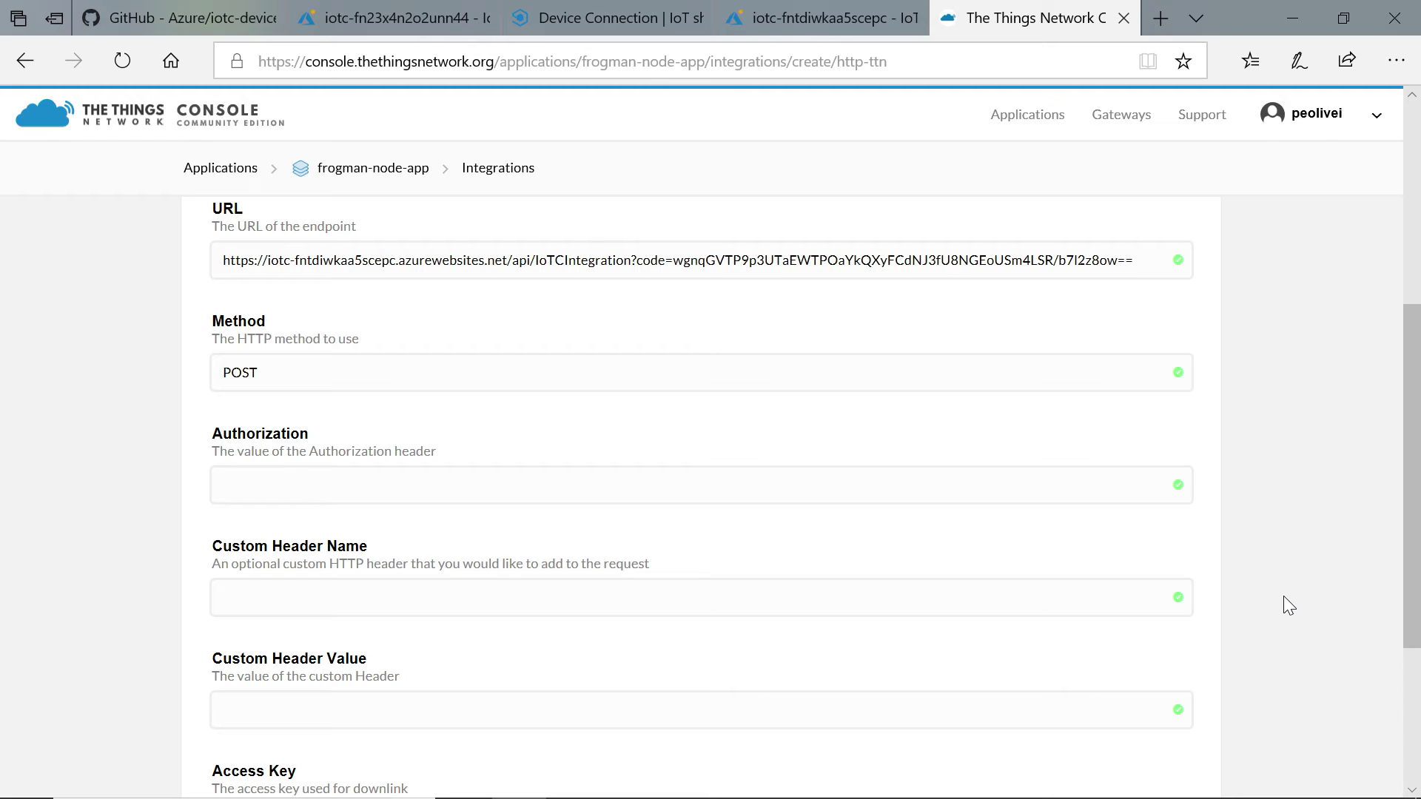
pyautogui.scroll(-2, 1283, 597)
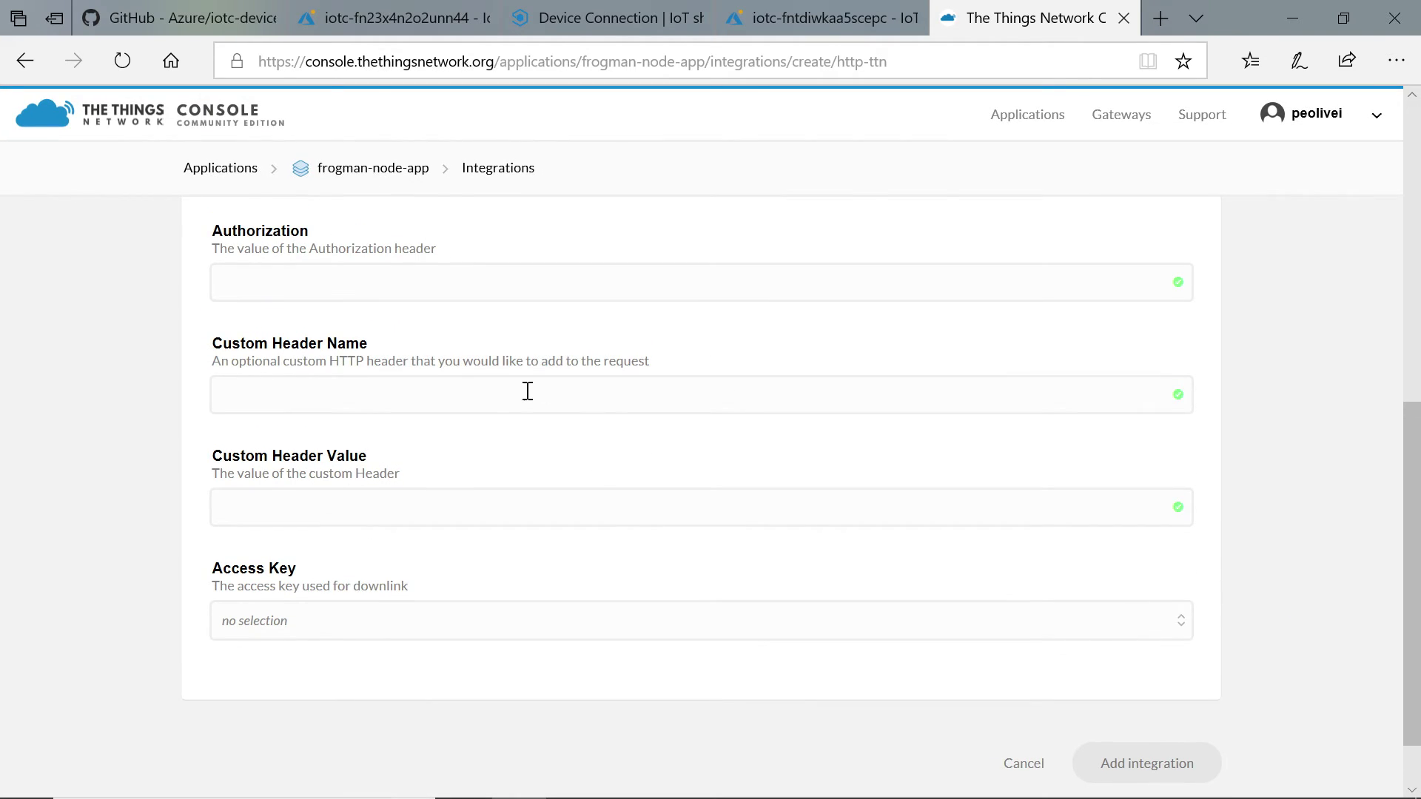
pyautogui.click(319, 634)
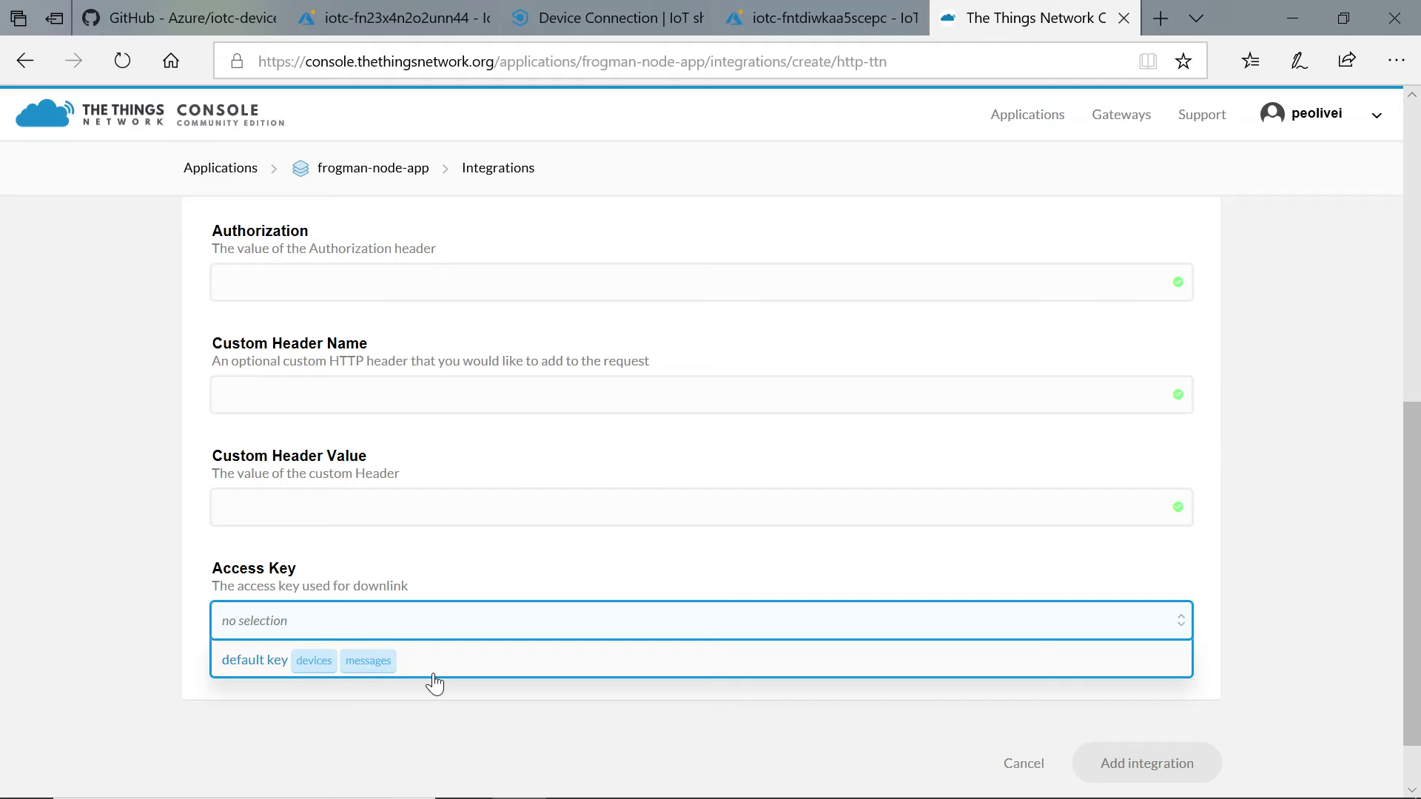
pyautogui.click(435, 669)
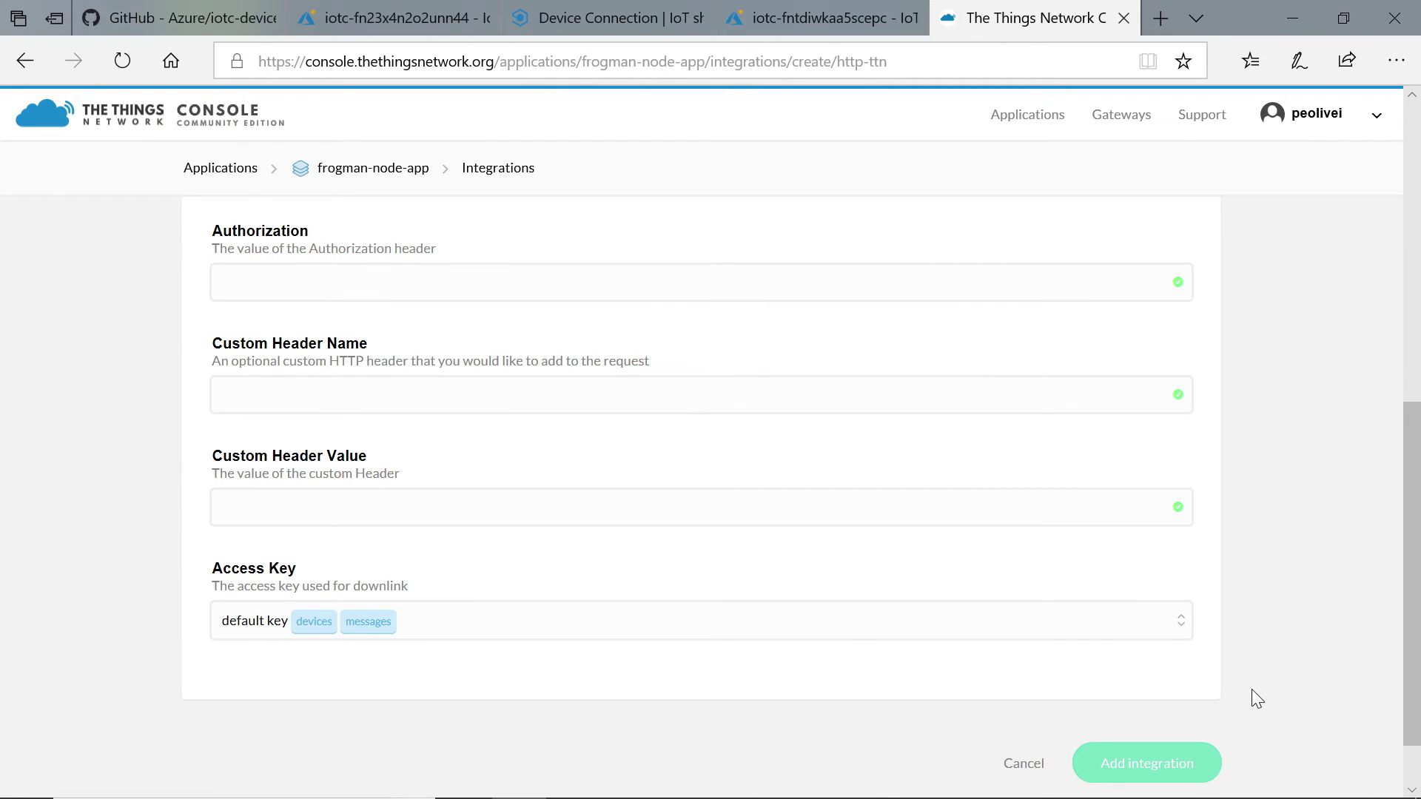
pyautogui.scroll(-1, 1256, 698)
pyautogui.click(1182, 716)
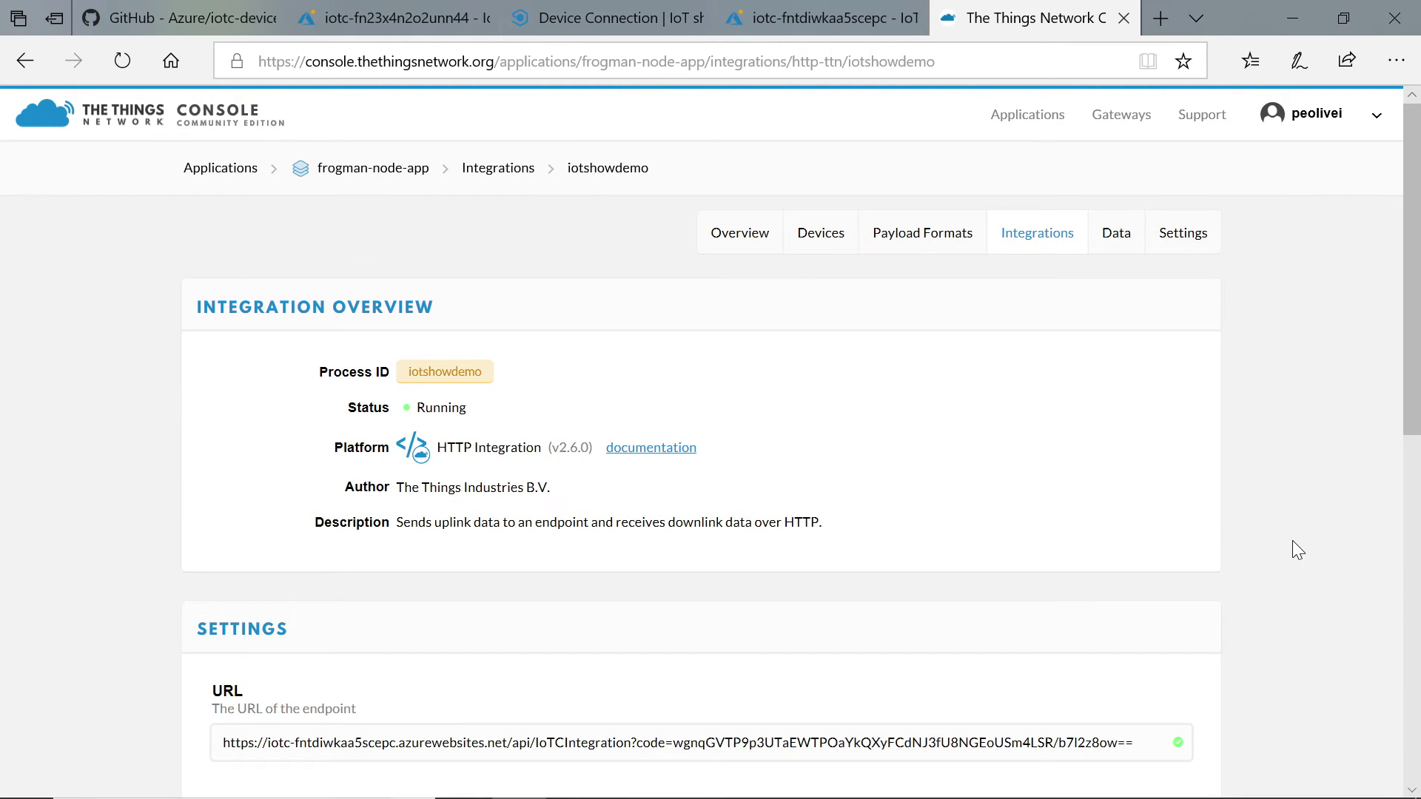
# Return to the Azure portal, dismiss the function URL dialog and open the IoTCIntegration function's logs
pyautogui.hotkey('ctrl', 'shift', 'Tab')
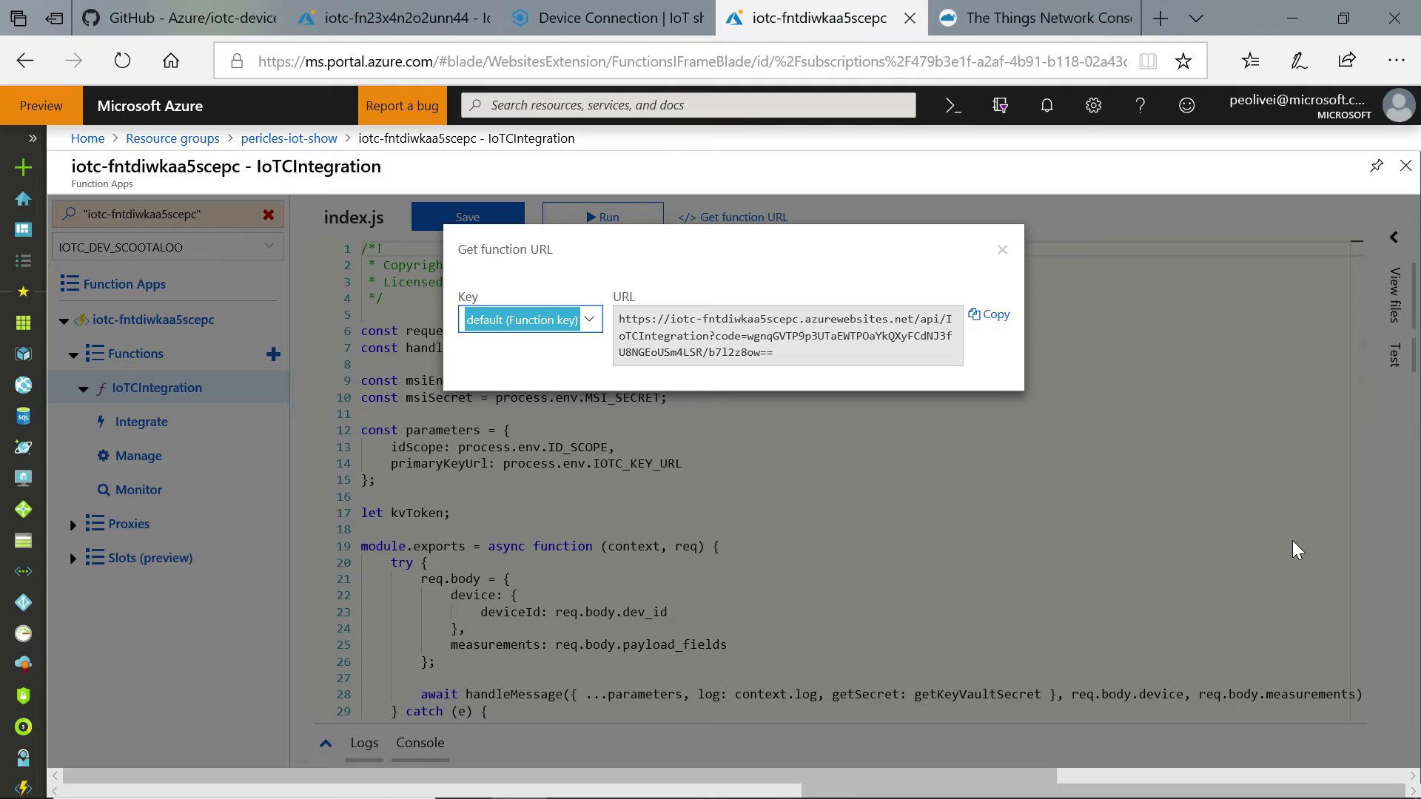
pyautogui.click(1002, 250)
pyautogui.click(378, 752)
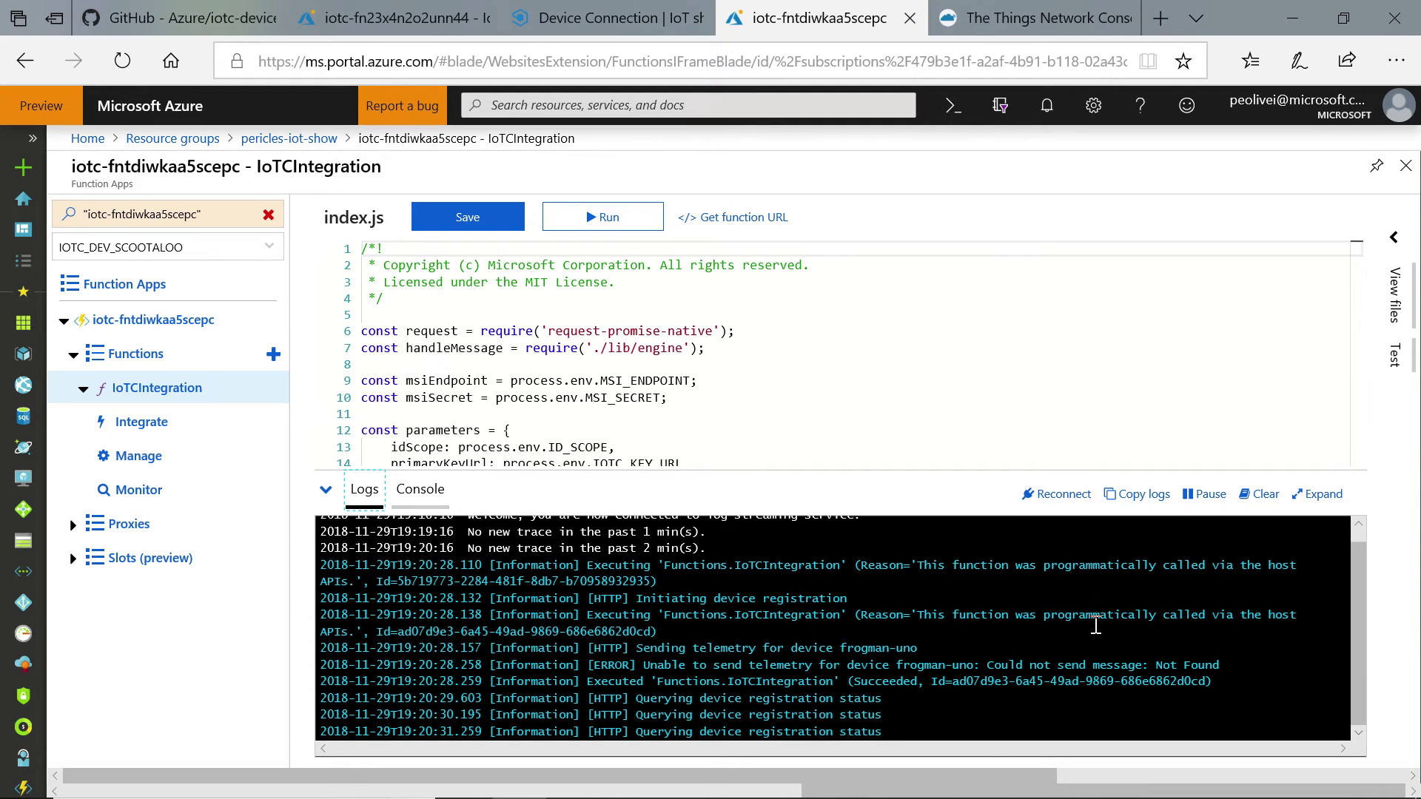
# Switch to the IoT Central application and open the list of unassociated devices in the device explorer
pyautogui.hotkey('ctrl', 'shift', 'Tab')
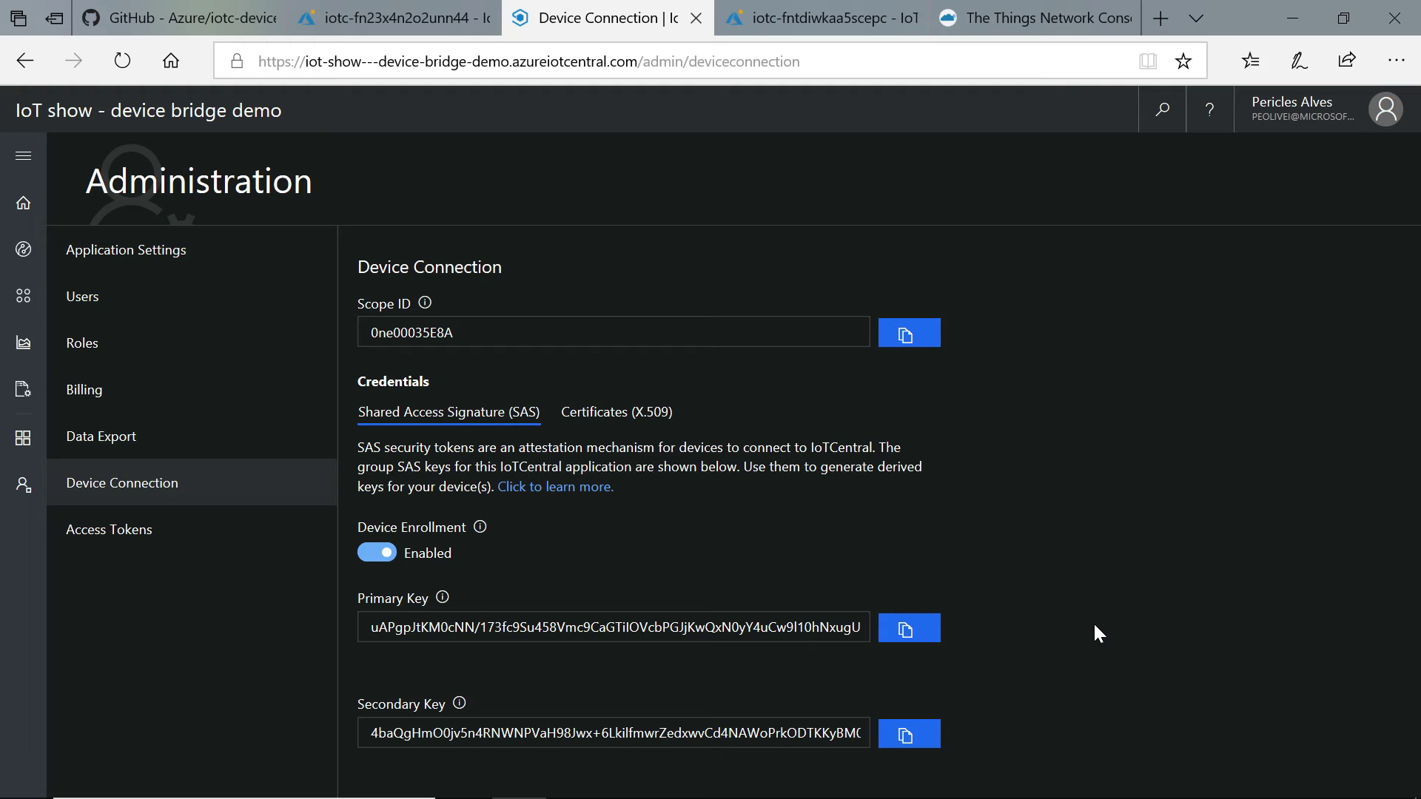
pyautogui.click(28, 253)
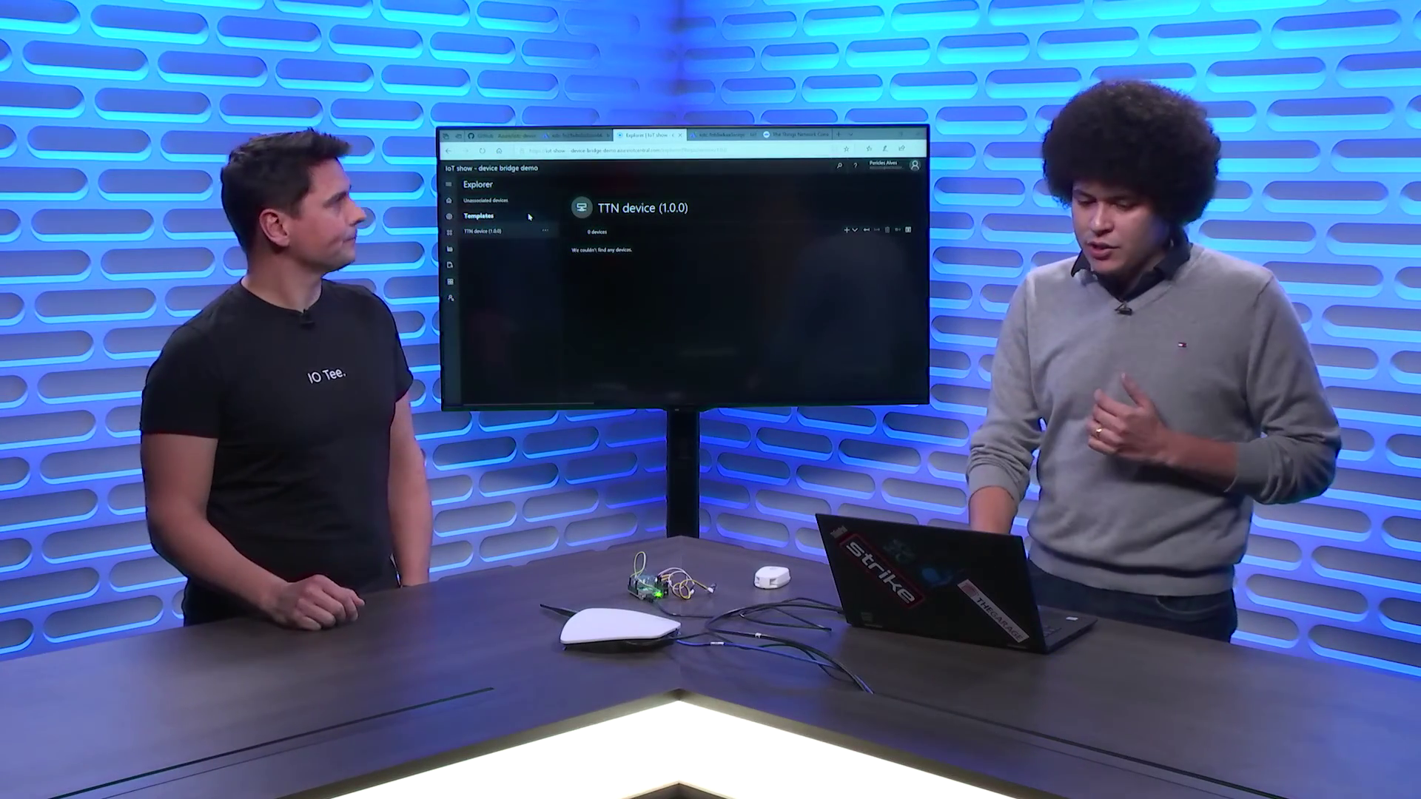
pyautogui.click(516, 199)
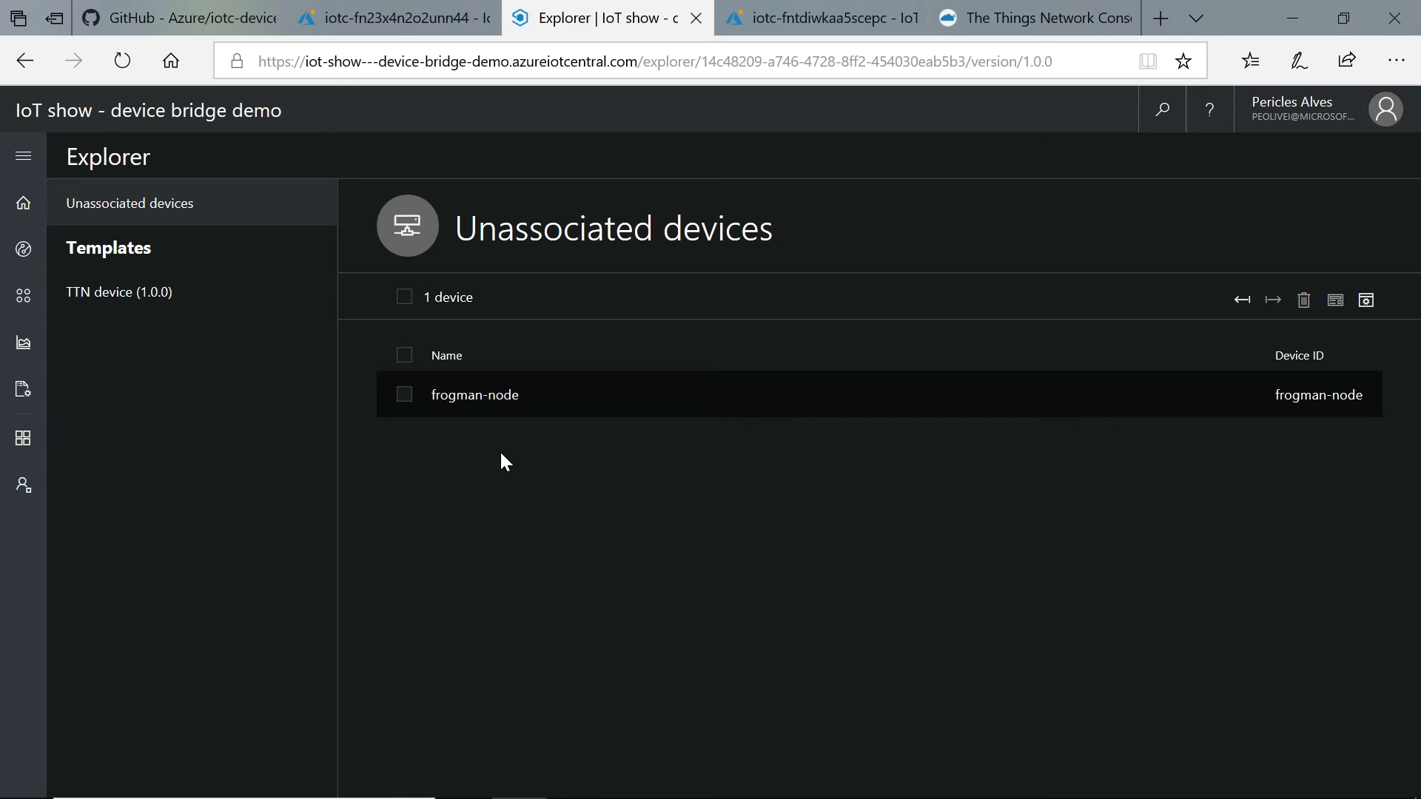
# Associate the unassociated device frogman-node with the TTN device 1.0.0 template
pyautogui.click(405, 396)
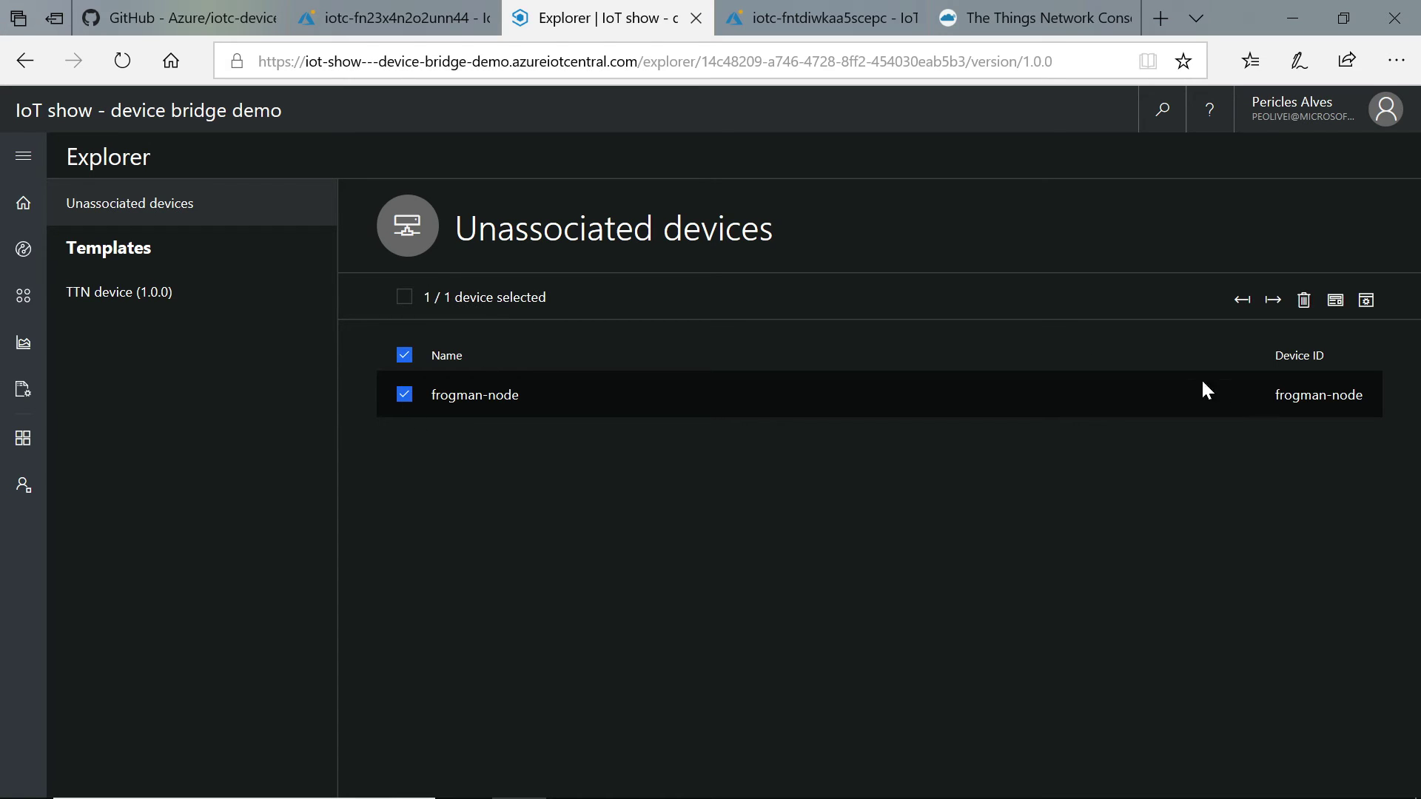
pyautogui.click(1335, 298)
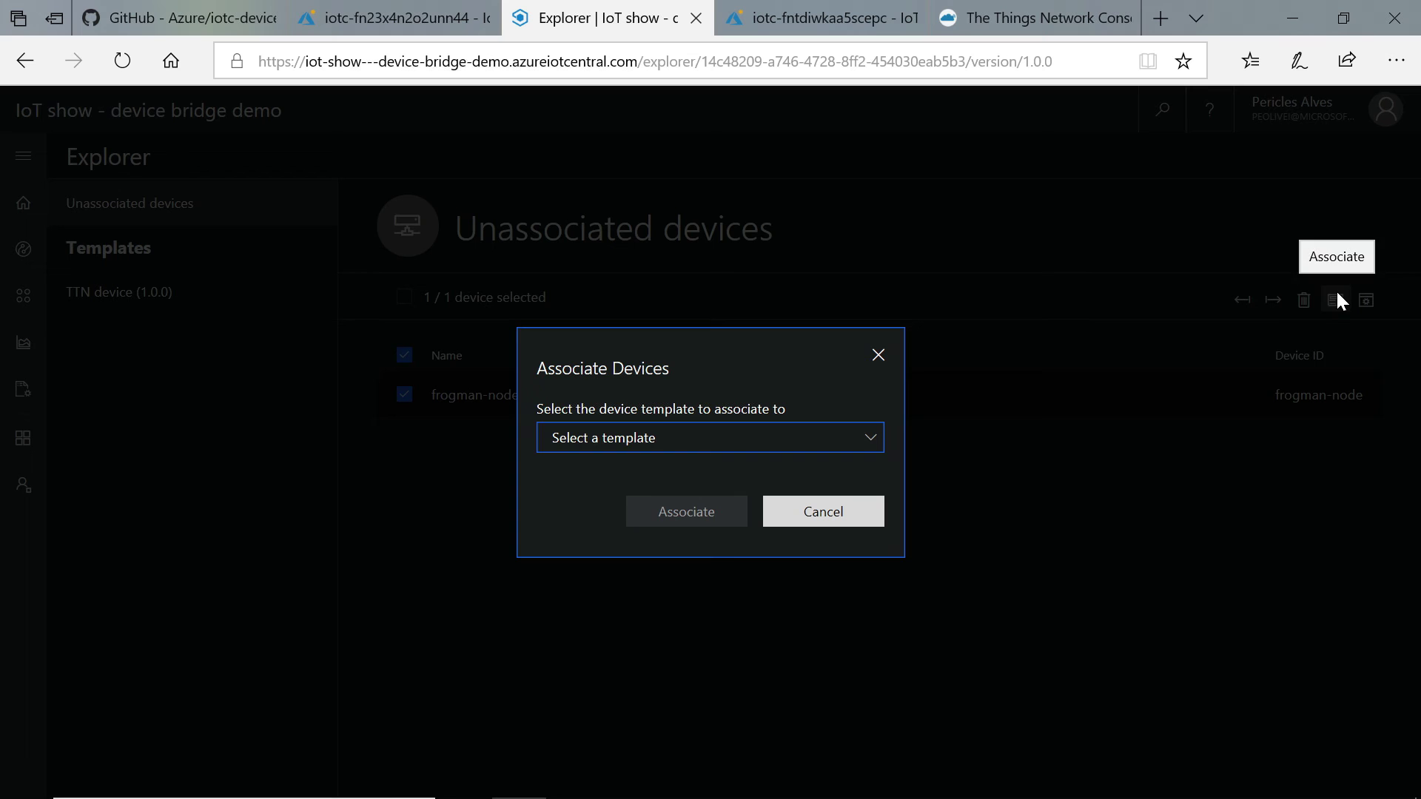
pyautogui.click(782, 443)
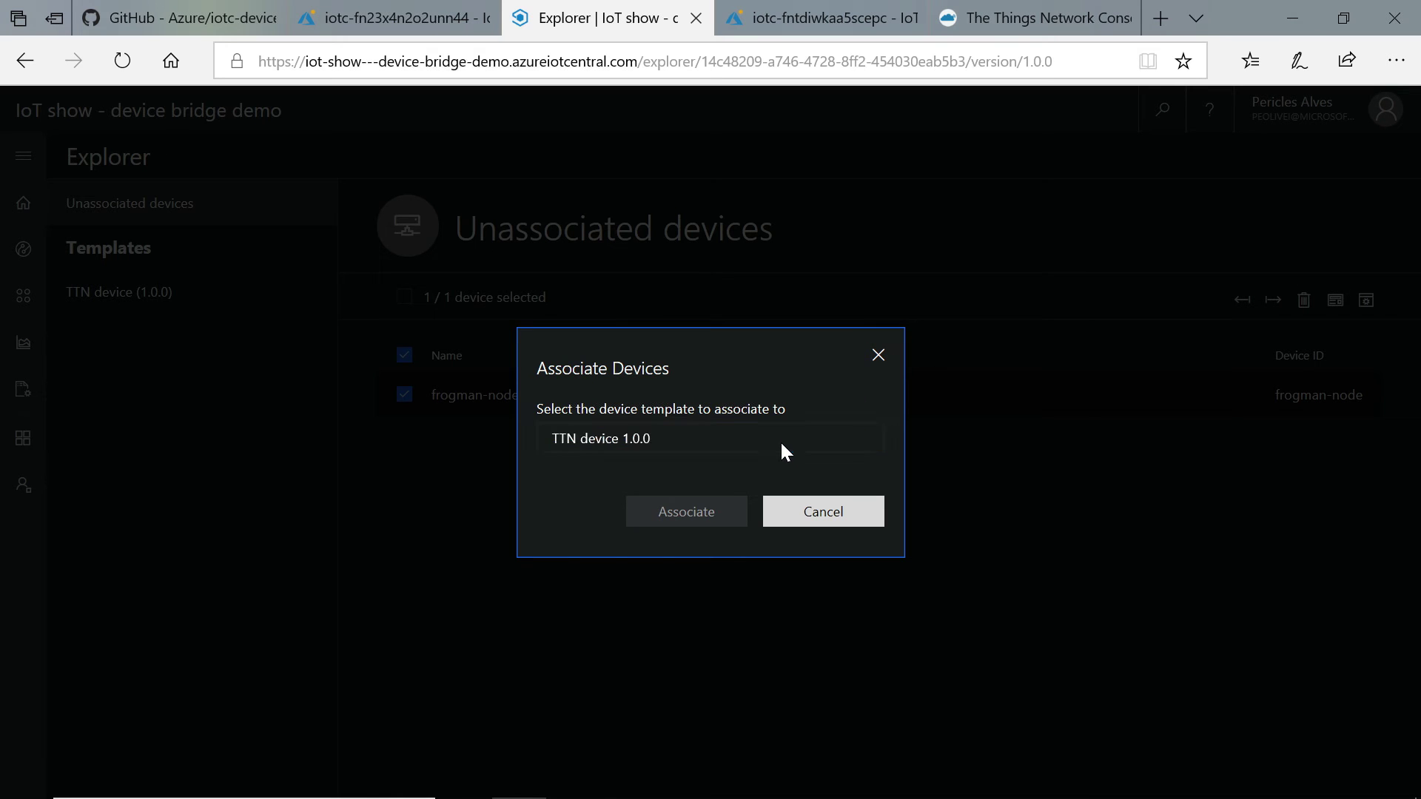
pyautogui.click(669, 442)
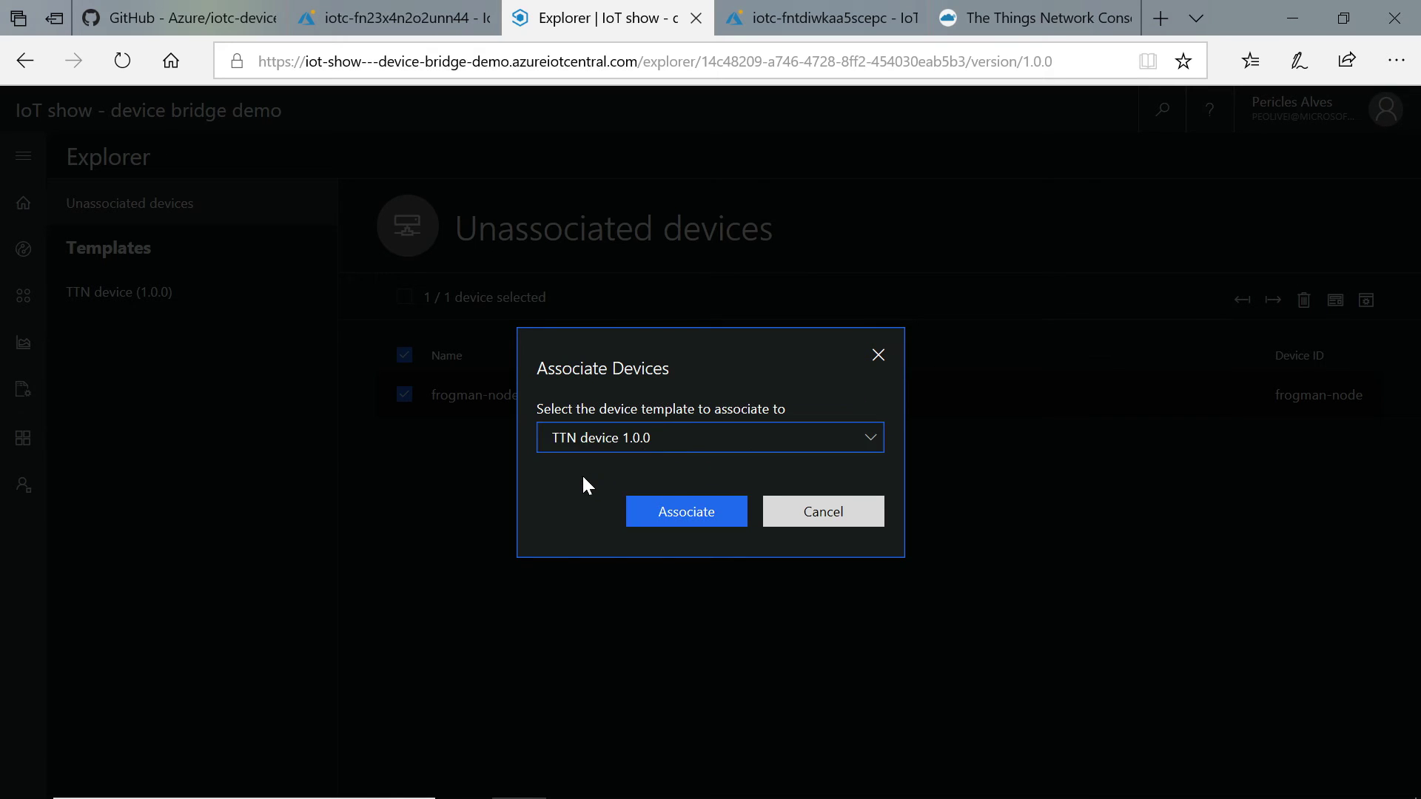
pyautogui.click(674, 513)
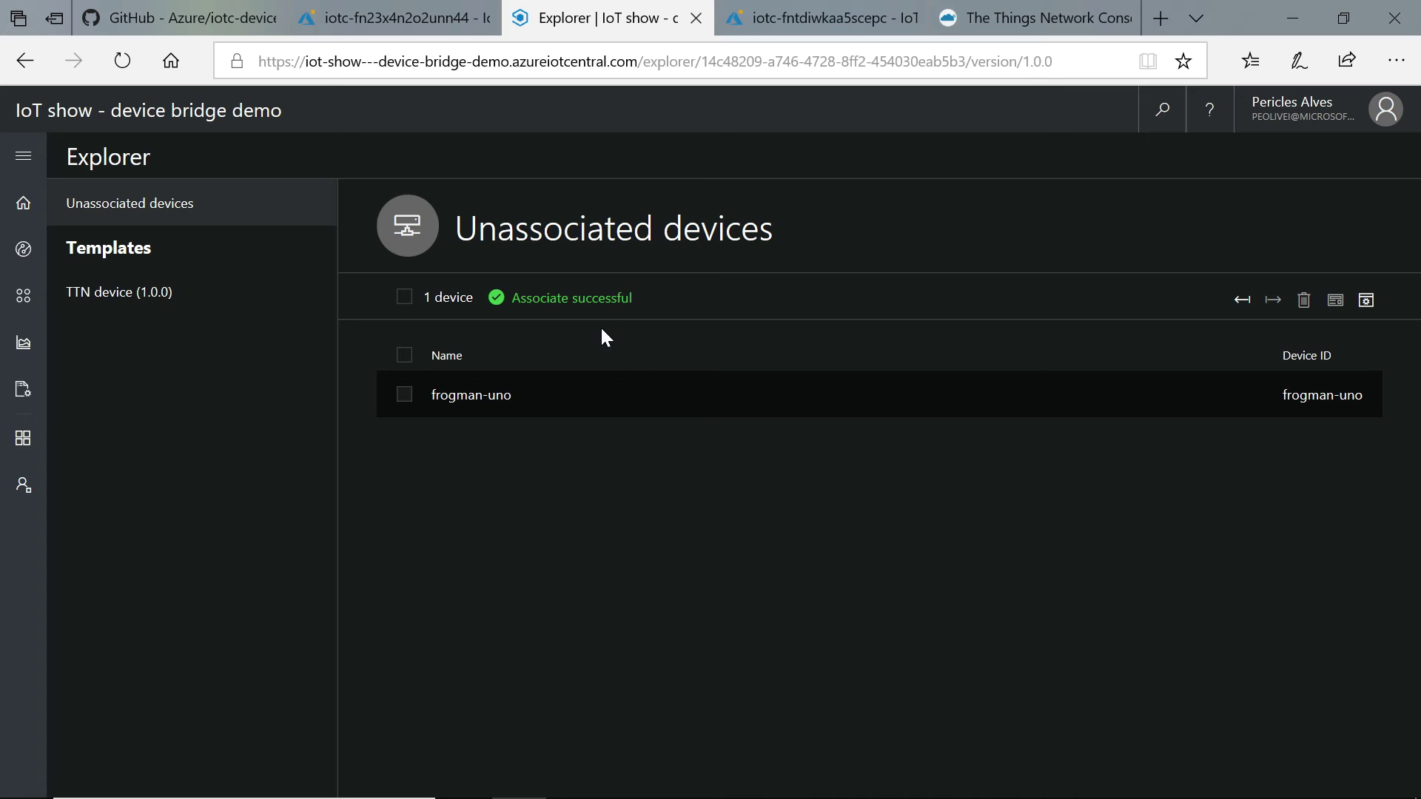
# Open the measurements of frogman-node from the devices under the TTN device (1.0.0) template
pyautogui.click(252, 308)
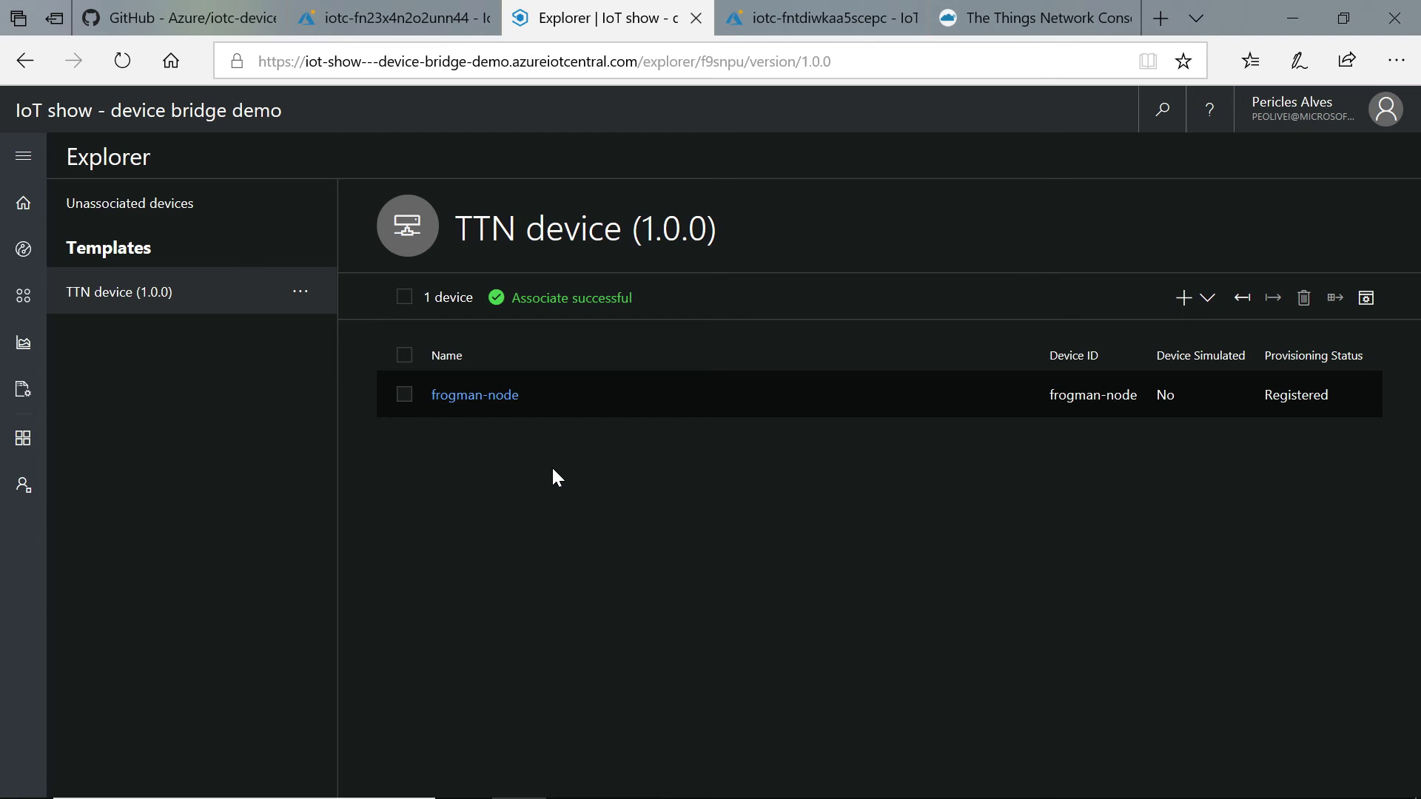
pyautogui.click(500, 410)
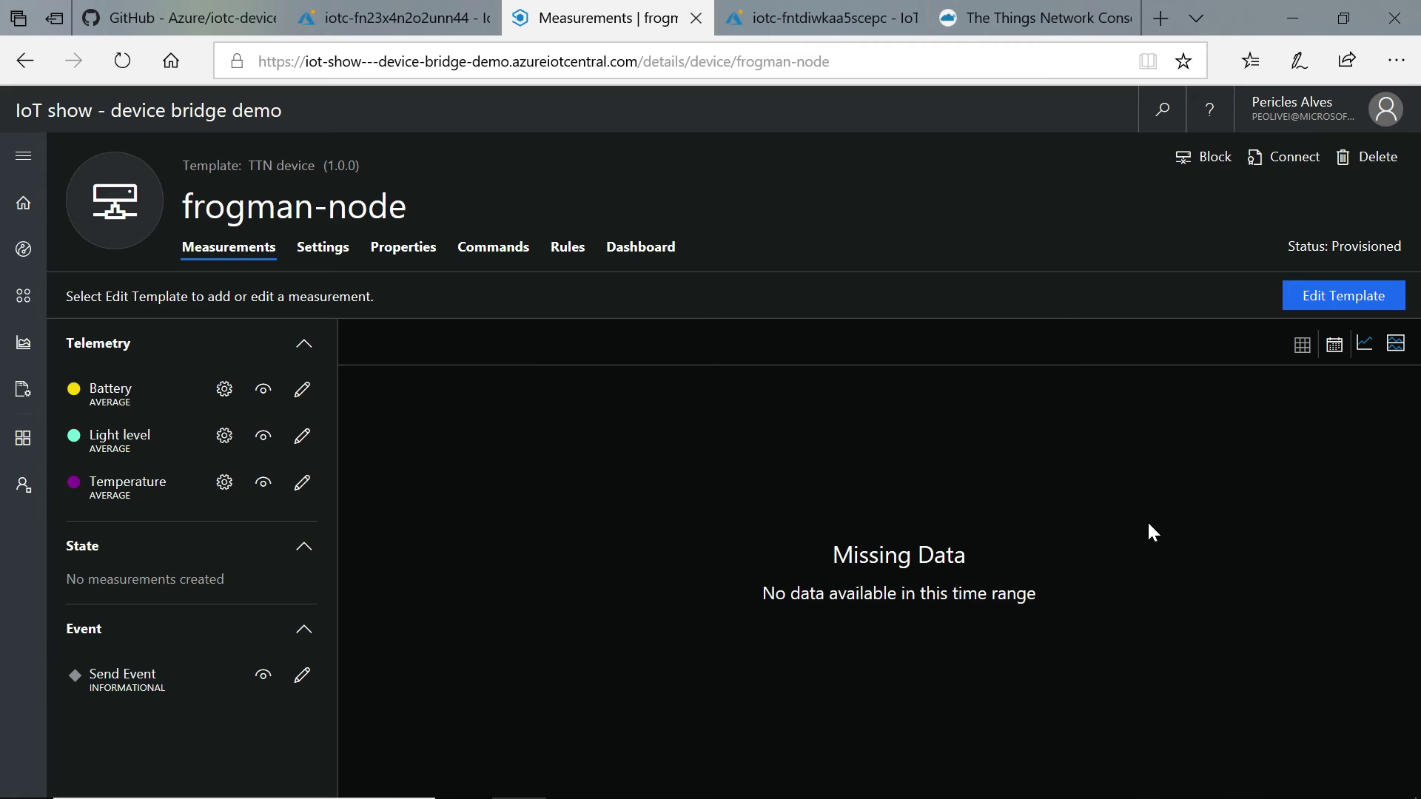